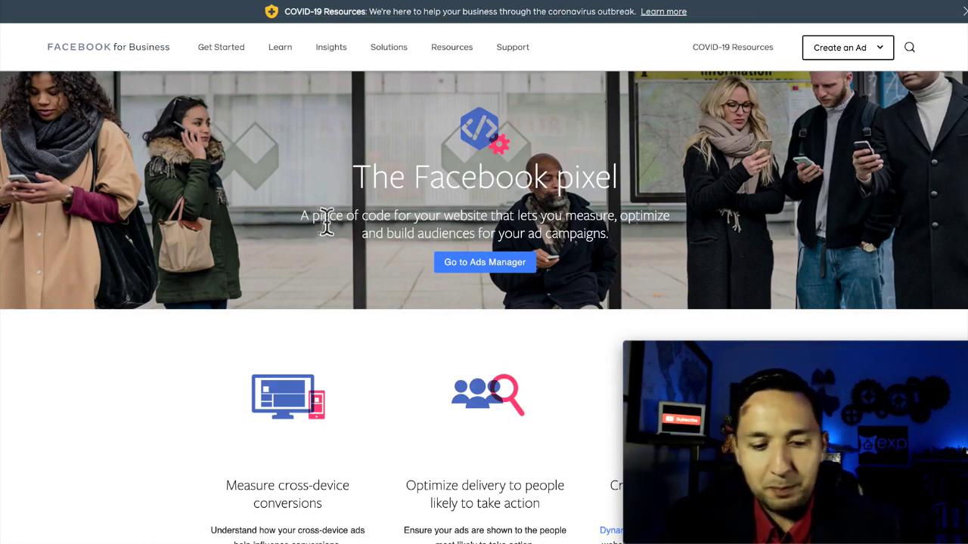
pyautogui.click(437, 225)
pyautogui.tripleClick(437, 226)
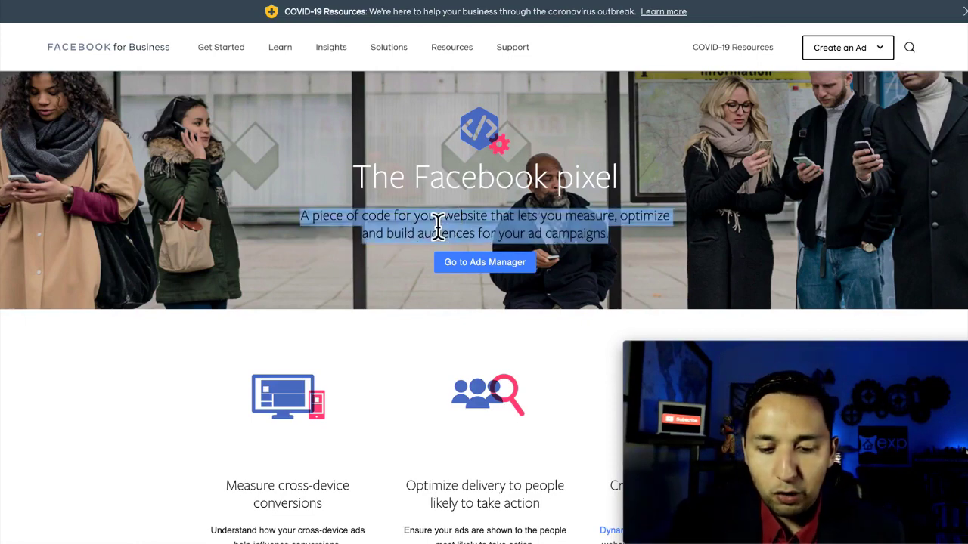
pyautogui.click(586, 231)
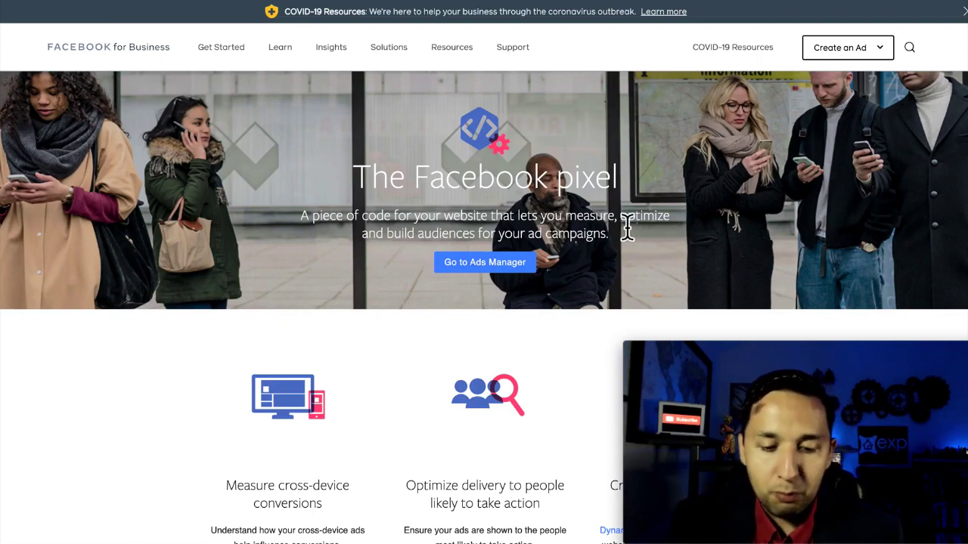
pyautogui.scroll(-2, 627, 227)
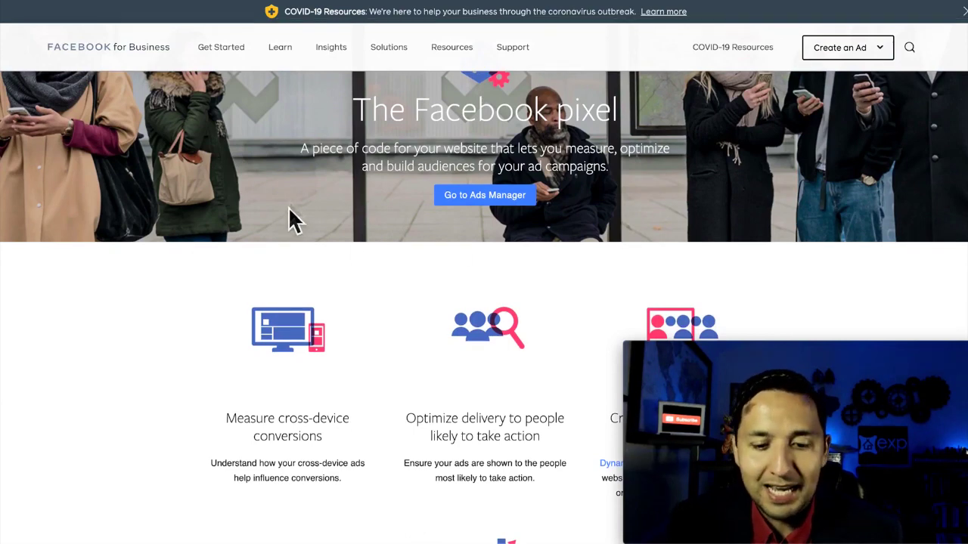
pyautogui.scroll(-5, 346, 261)
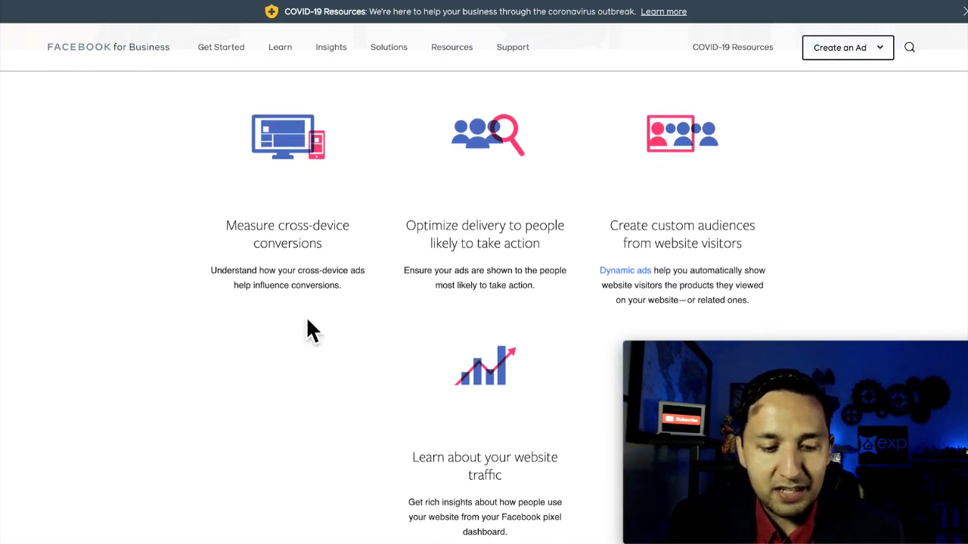
pyautogui.scroll(-1, 306, 316)
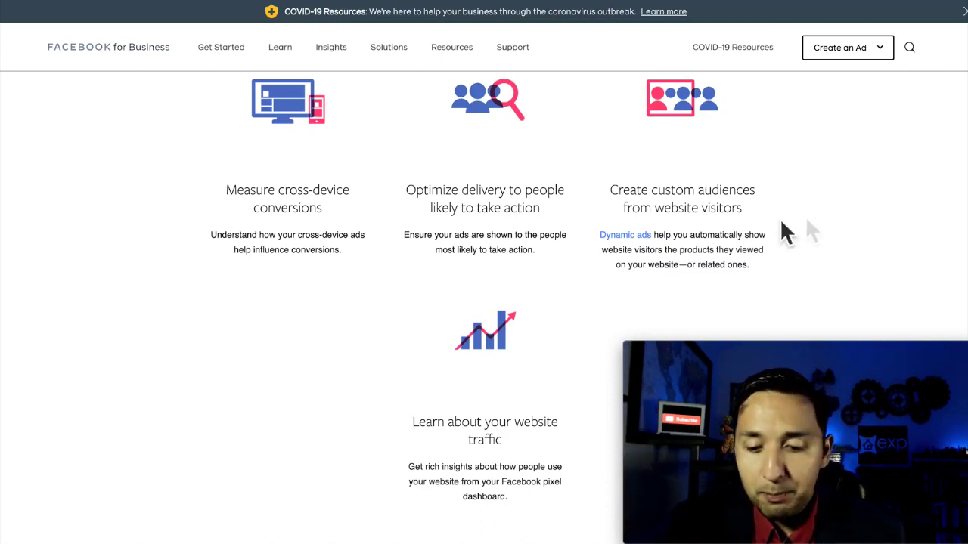
pyautogui.scroll(-1, 821, 228)
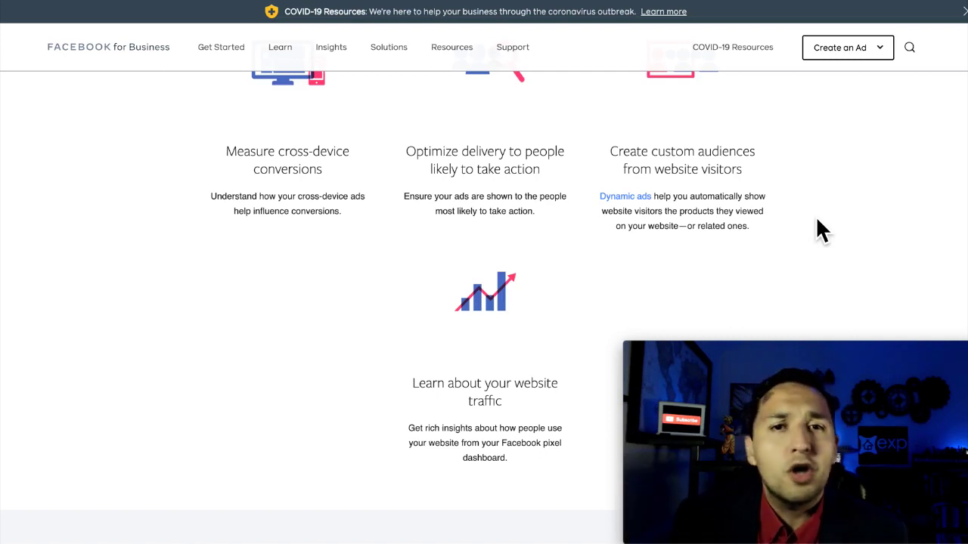
pyautogui.scroll(1, 815, 215)
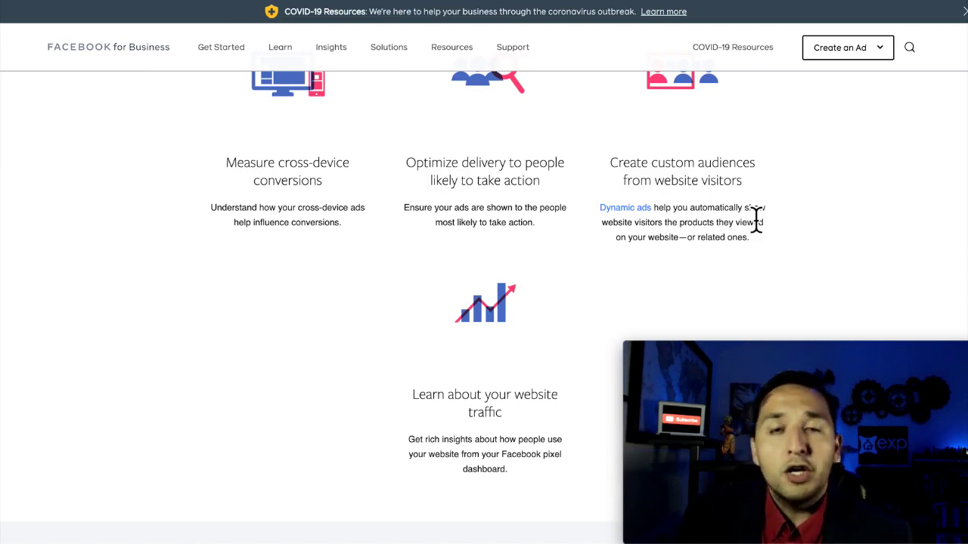
# Scroll up and down through the pixel information page to review its contents
pyautogui.scroll(3, 756, 223)
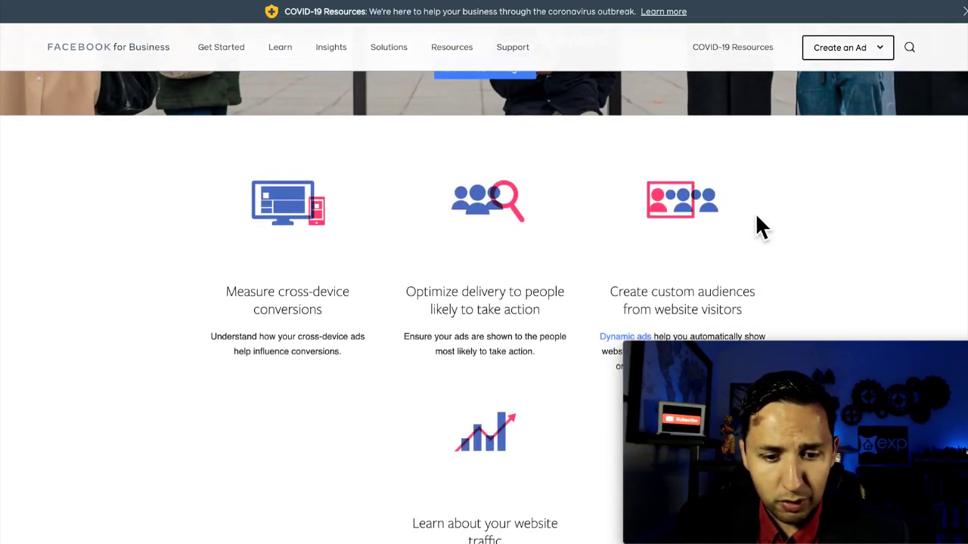
pyautogui.scroll(3, 755, 214)
pyautogui.scroll(-4, 573, 236)
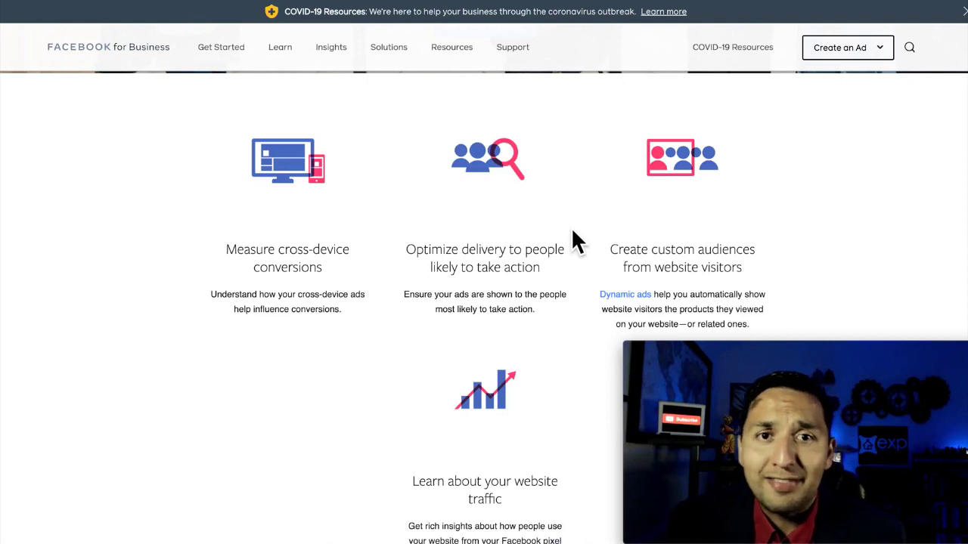
pyautogui.scroll(-2, 572, 233)
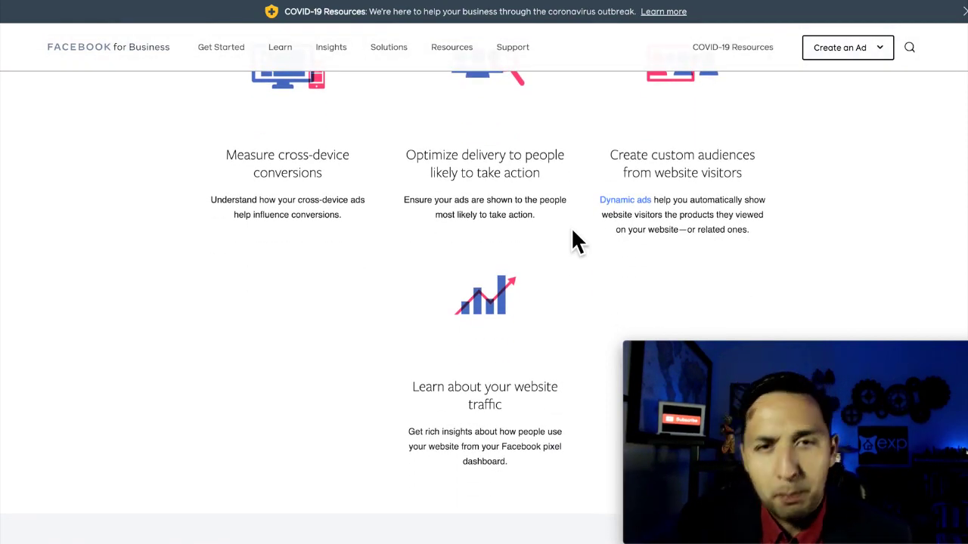
pyautogui.scroll(-3, 572, 235)
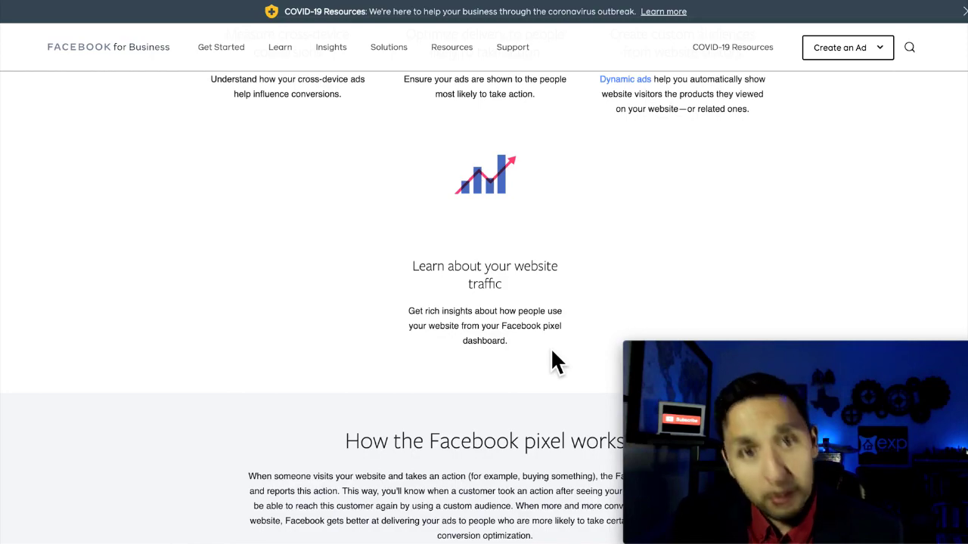
pyautogui.scroll(2, 551, 351)
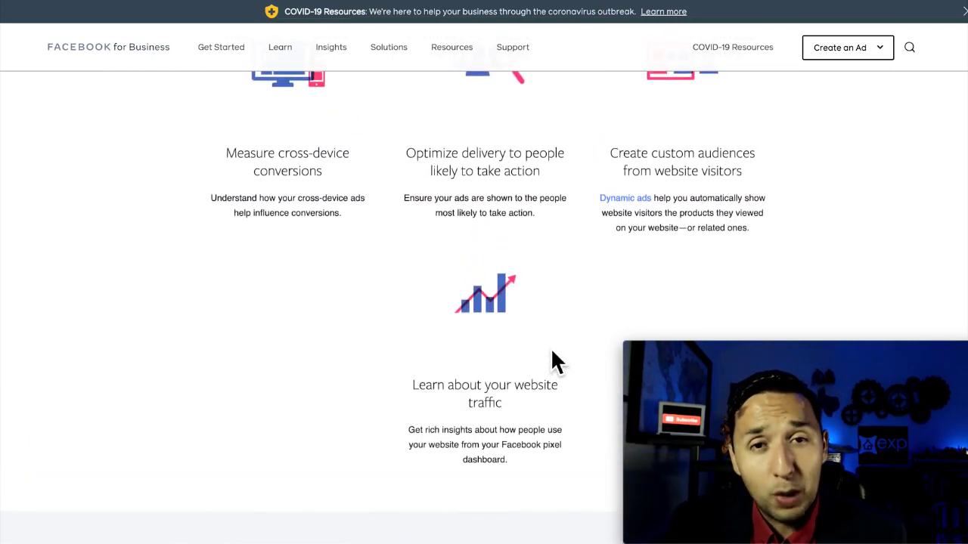
pyautogui.scroll(5, 552, 356)
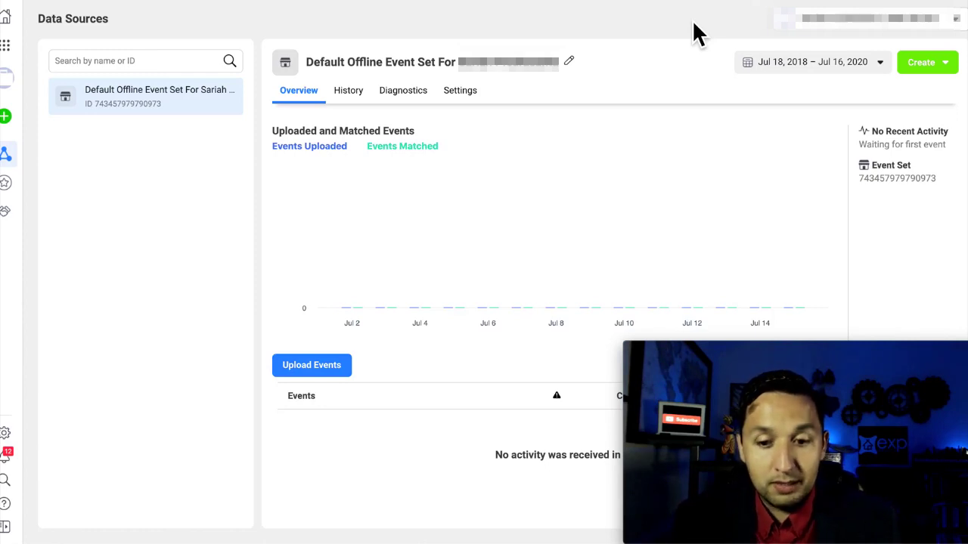
# Open the Business tools flyout from the grid icon in the left navigation bar
pyautogui.click(6, 47)
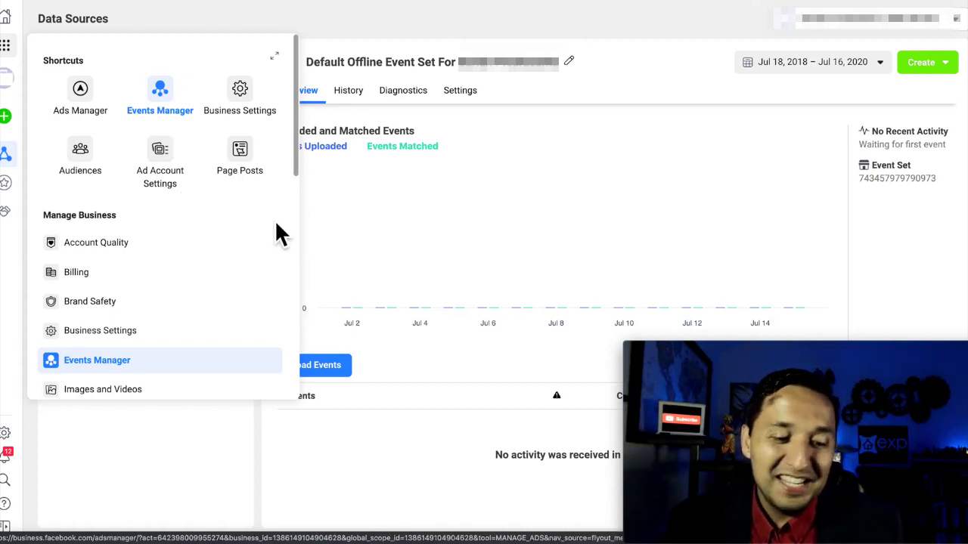
# Browse the Business tools list, then pick Events Manager under Manage Business
pyautogui.scroll(-5, 276, 226)
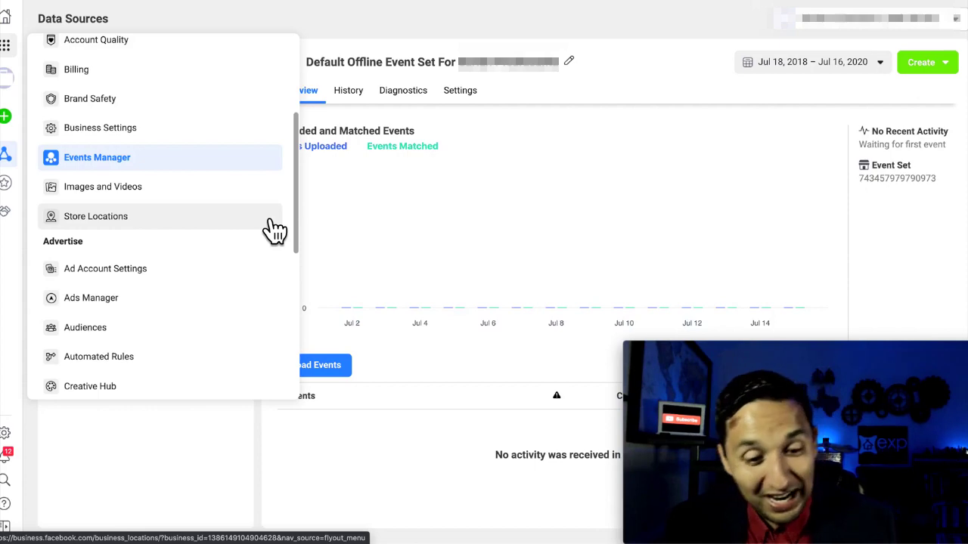
pyautogui.scroll(5, 274, 231)
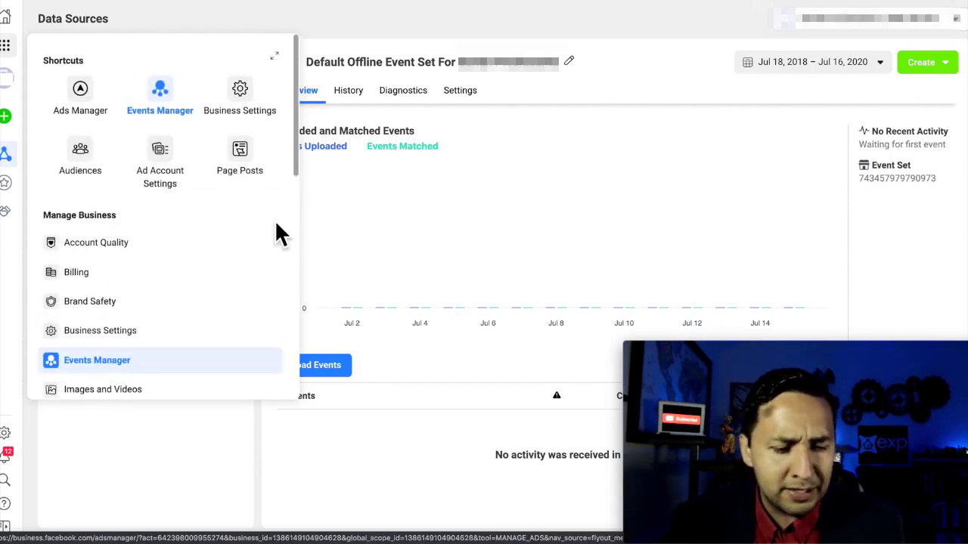
pyautogui.scroll(-3, 276, 233)
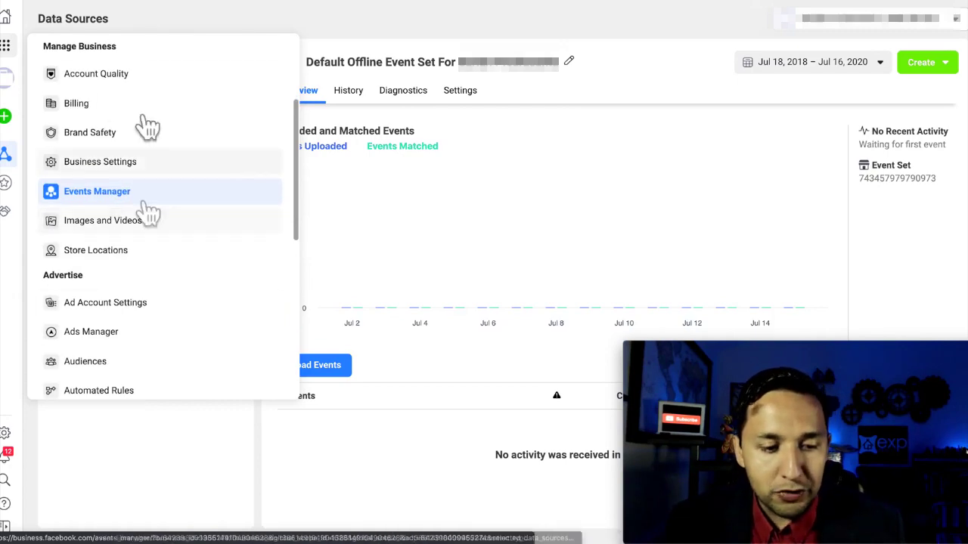
pyautogui.scroll(-6, 143, 281)
pyautogui.scroll(10, 142, 280)
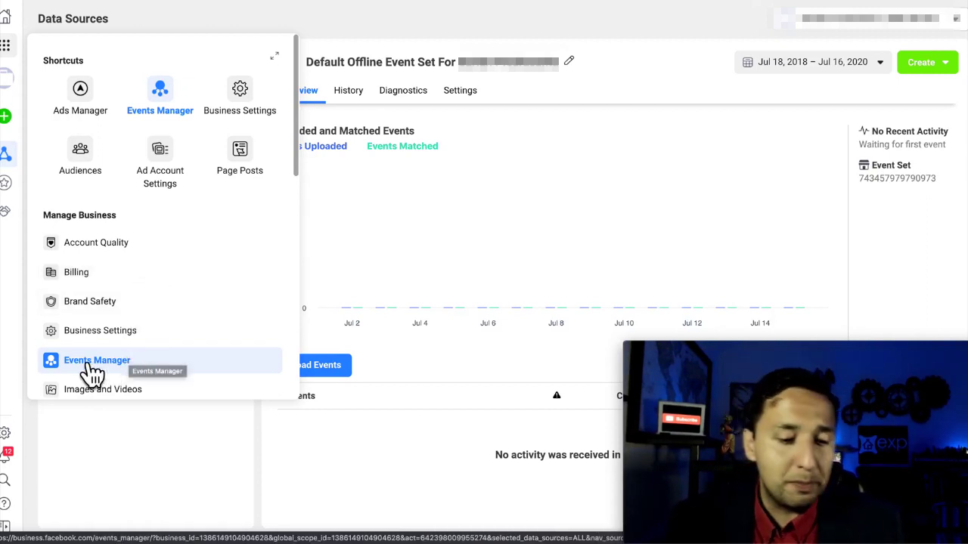
pyautogui.click(164, 449)
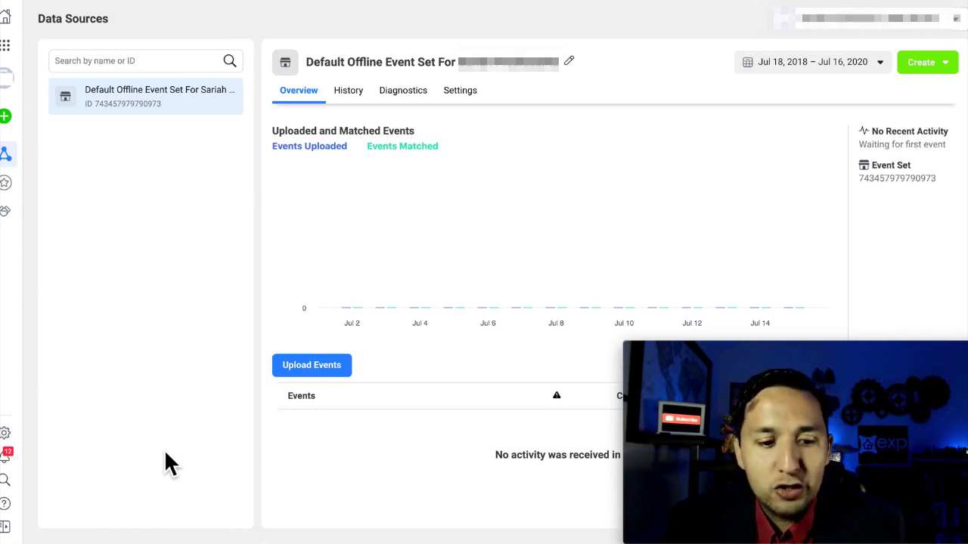
# Pick a business account from the top-right account selector
pyautogui.click(956, 29)
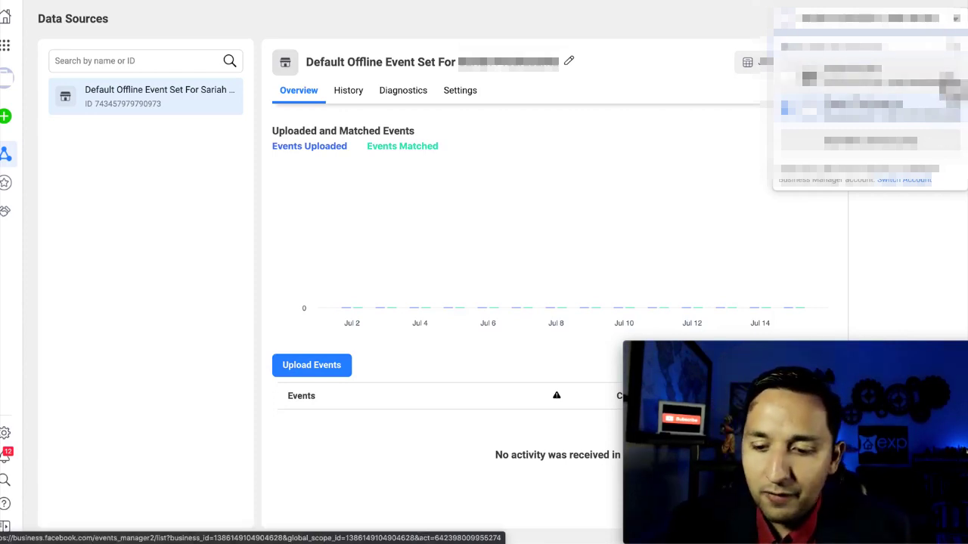
pyautogui.click(954, 82)
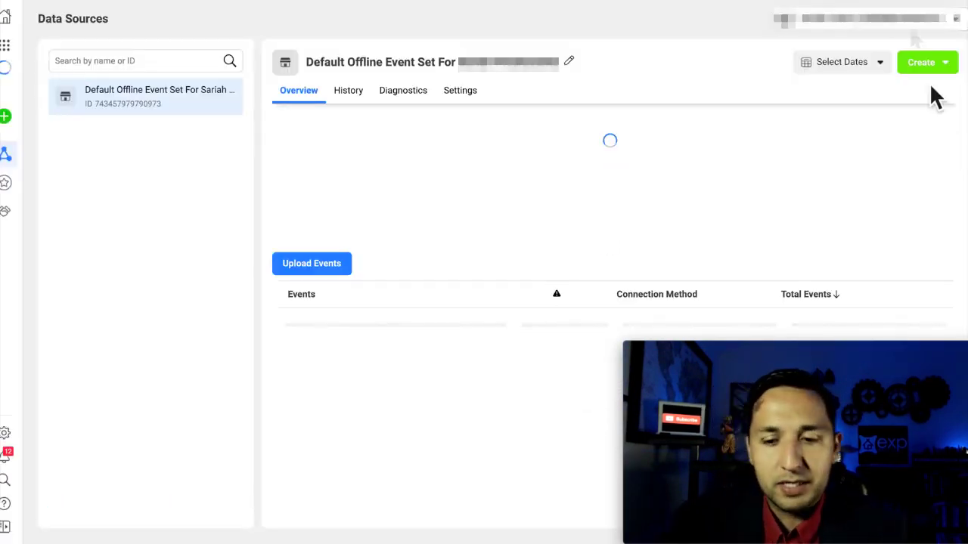
# Select the correct business account from the top-right account dropdown
pyautogui.click(923, 36)
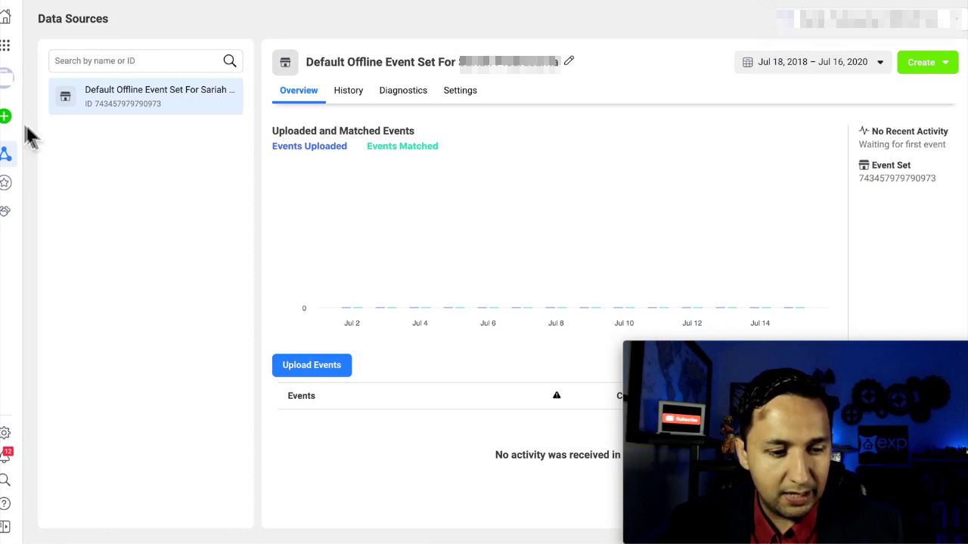
# Start connecting a new data source, choose Web, and continue to the connection-method choice
pyautogui.moveTo(8, 123)
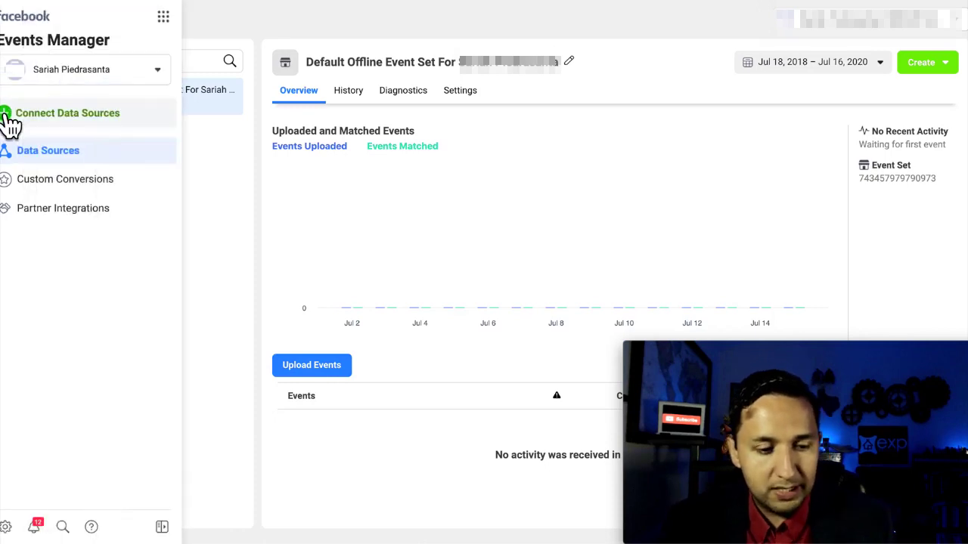
pyautogui.click(72, 128)
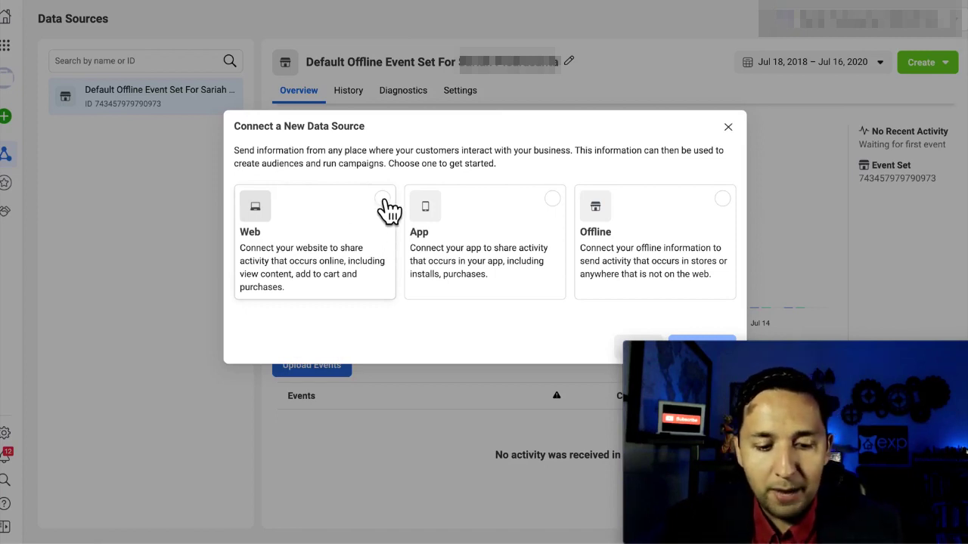
pyautogui.click(384, 209)
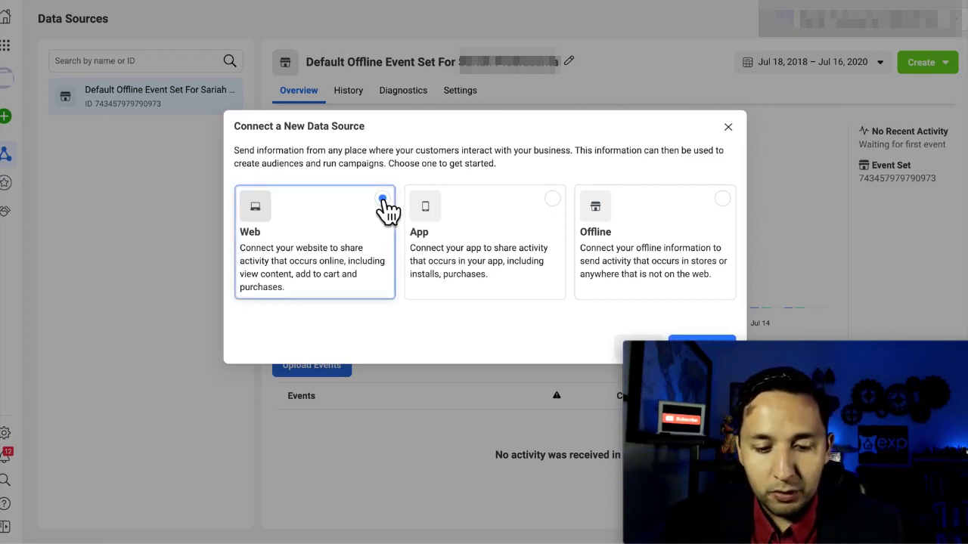
pyautogui.click(715, 348)
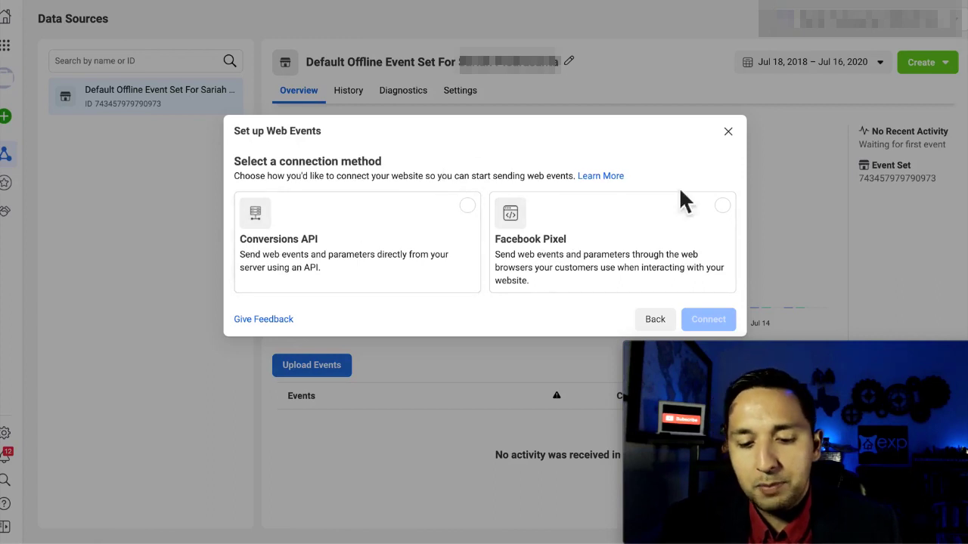
# Choose the Facebook Pixel connection method and name the new pixel 'Facebook Pixel'
pyautogui.click(725, 208)
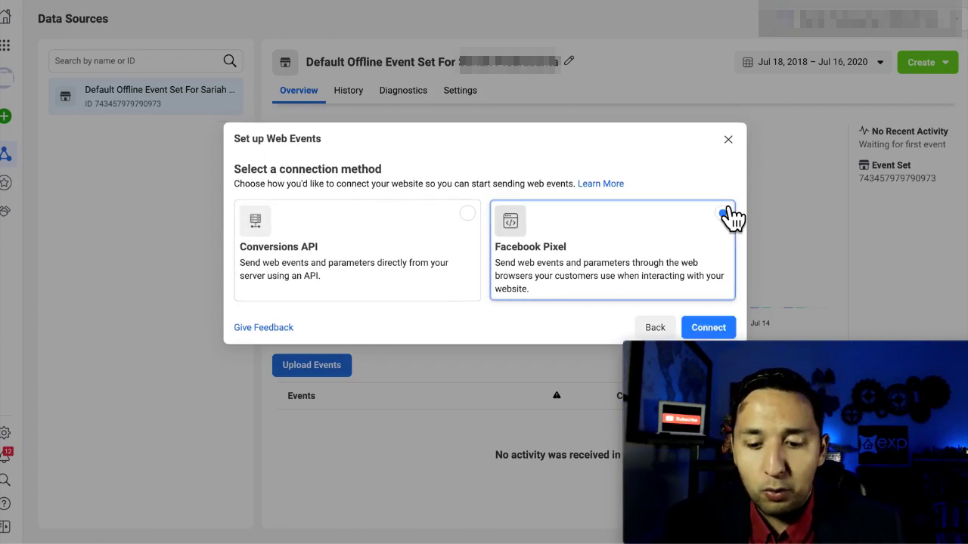
pyautogui.click(714, 330)
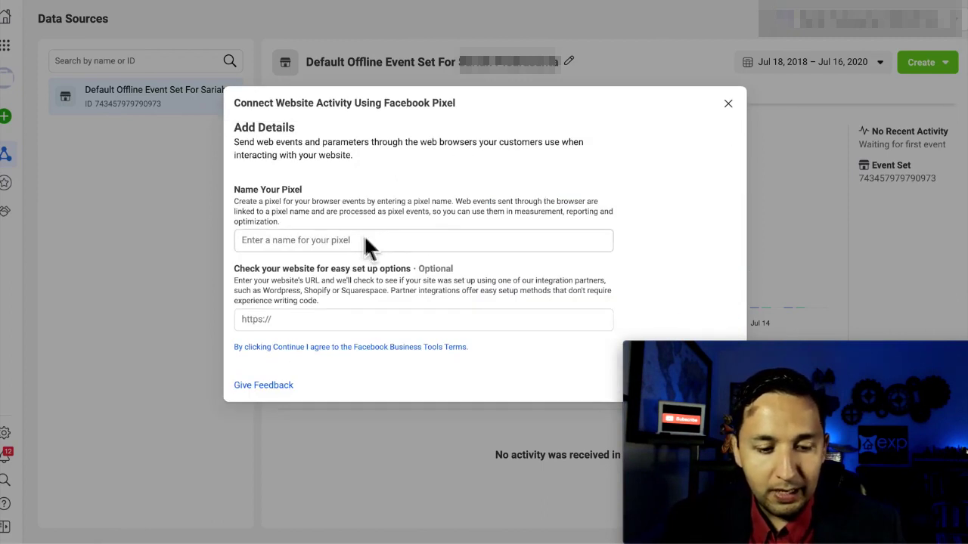
pyautogui.click(355, 241)
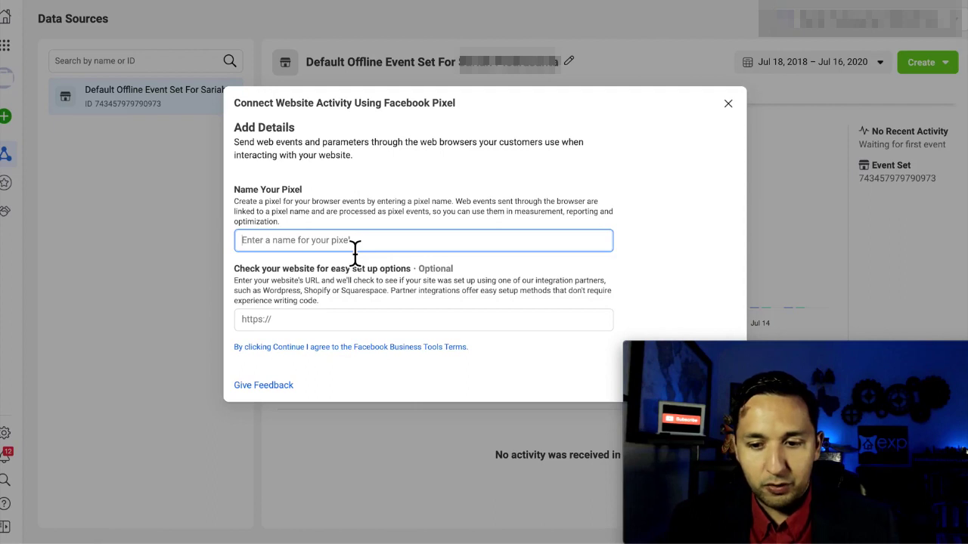
pyautogui.write('Facebook Pixel')
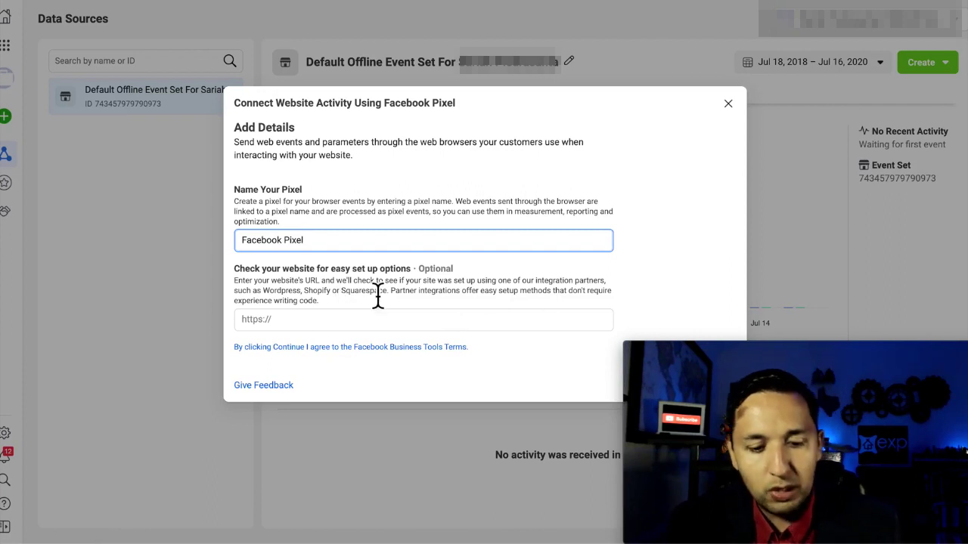
pyautogui.click(359, 325)
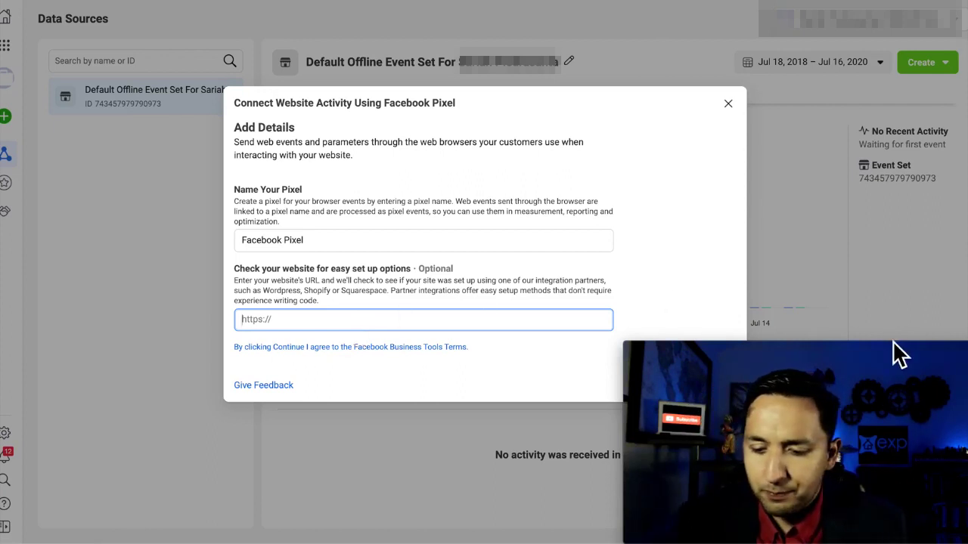
pyautogui.click(894, 333)
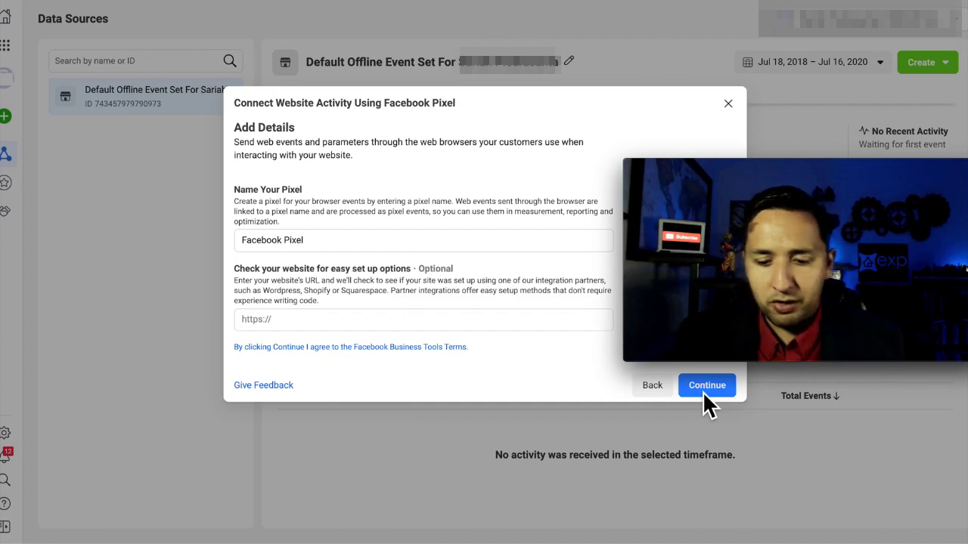
pyautogui.click(696, 391)
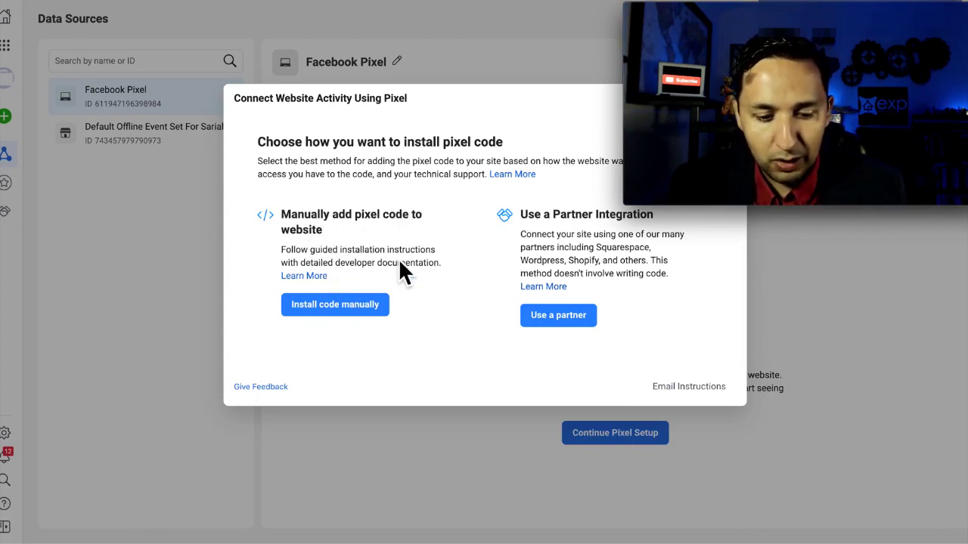
# Choose manual installation and copy the pixel's base code with Copy Code
pyautogui.click(325, 307)
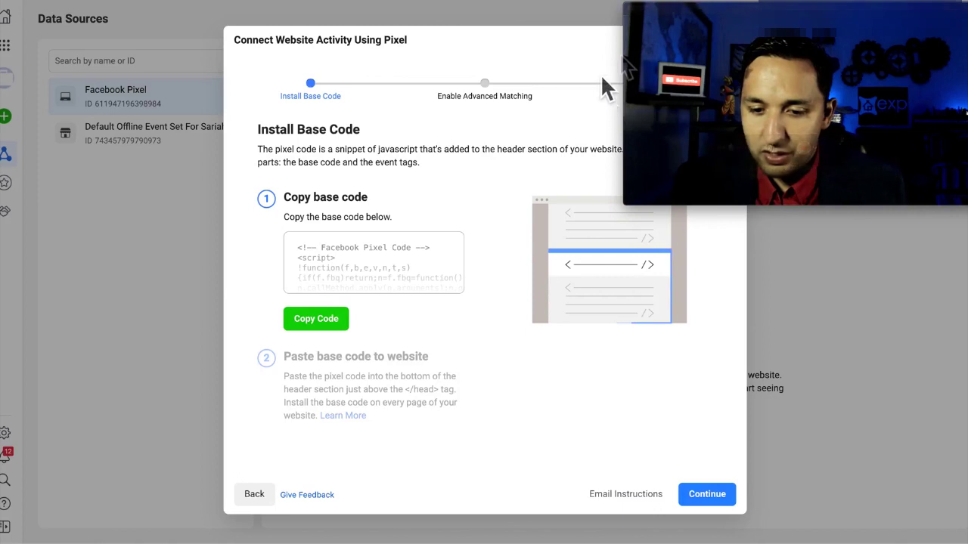
pyautogui.moveTo(706, 30); pyautogui.dragTo(718, 61)
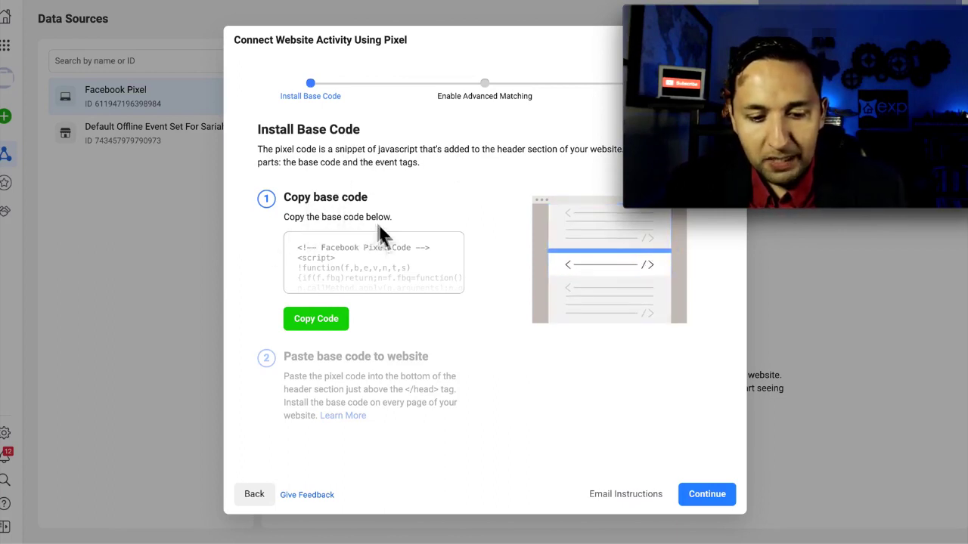
pyautogui.click(310, 326)
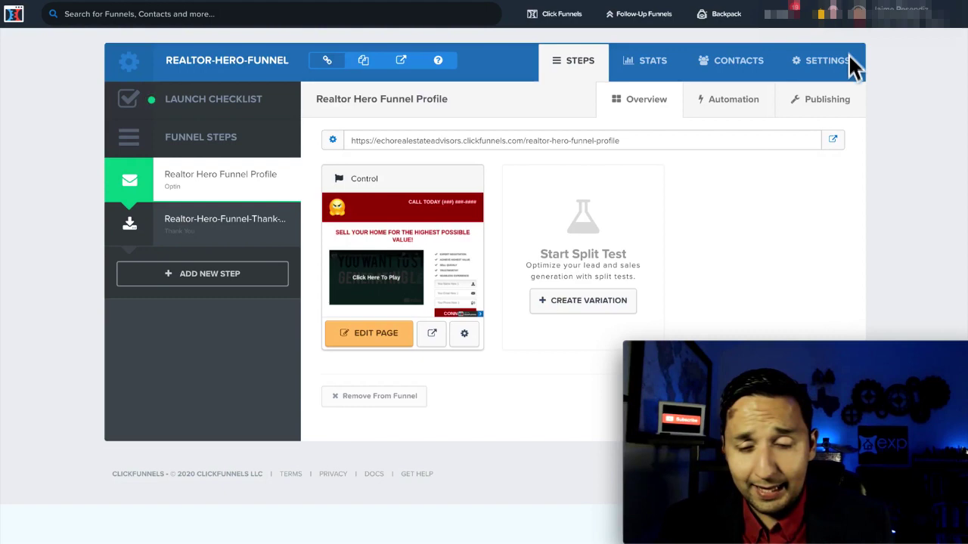
# Paste the pixel base code into the funnel's Head Tracking Code box under SETTINGS
pyautogui.click(818, 68)
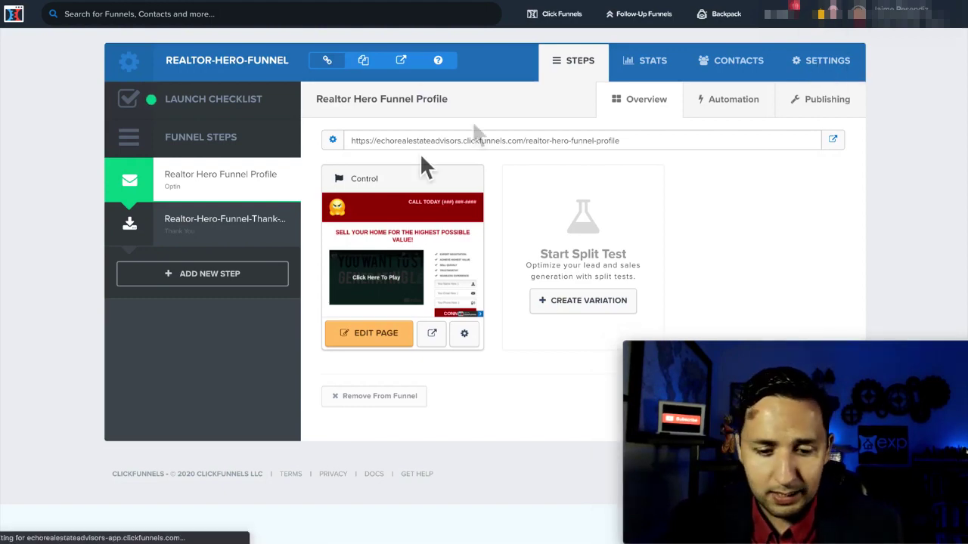
pyautogui.scroll(-3, 674, 164)
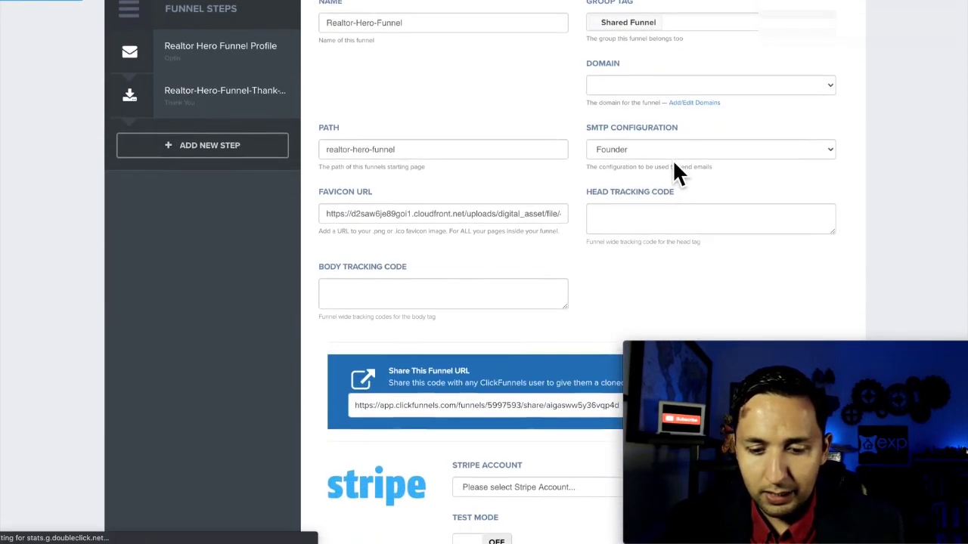
pyautogui.click(625, 225)
pyautogui.hotkey('ctrl', 'v')
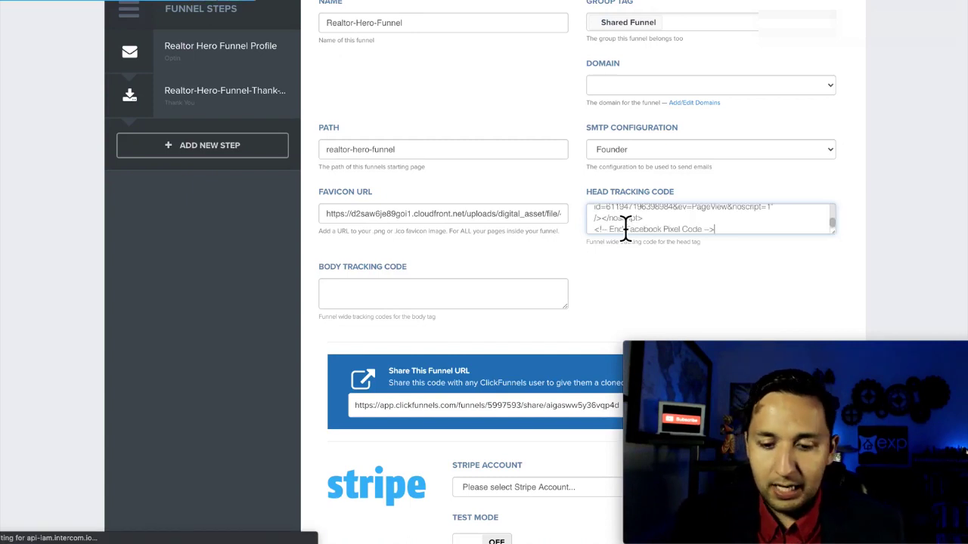
pyautogui.moveTo(824, 229); pyautogui.dragTo(830, 280)
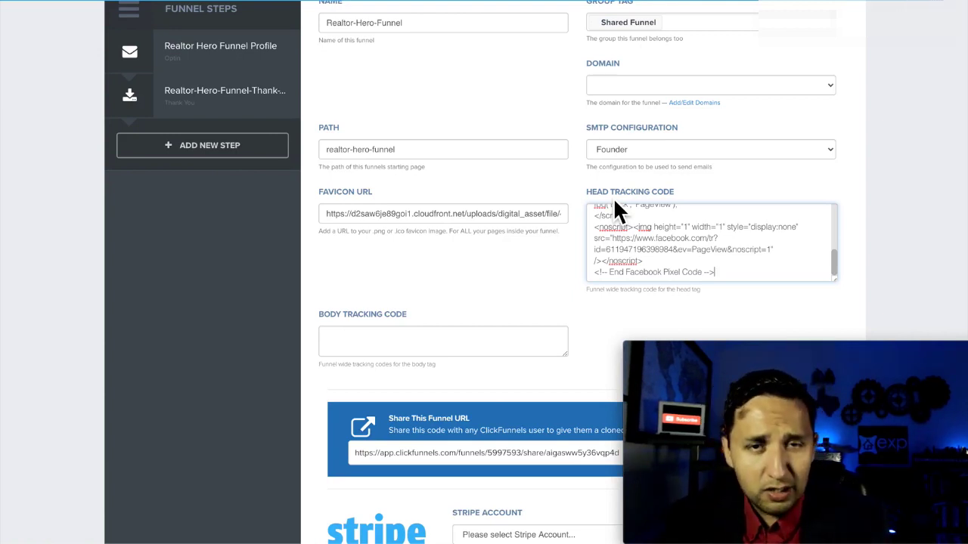
# Save the funnel with Save And Update Settings
pyautogui.scroll(-8, 828, 236)
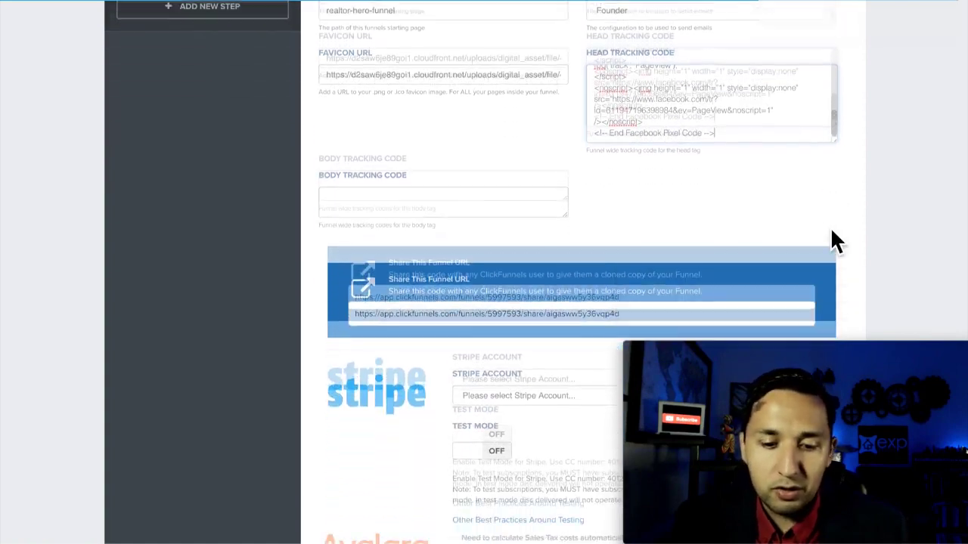
pyautogui.scroll(-6, 832, 239)
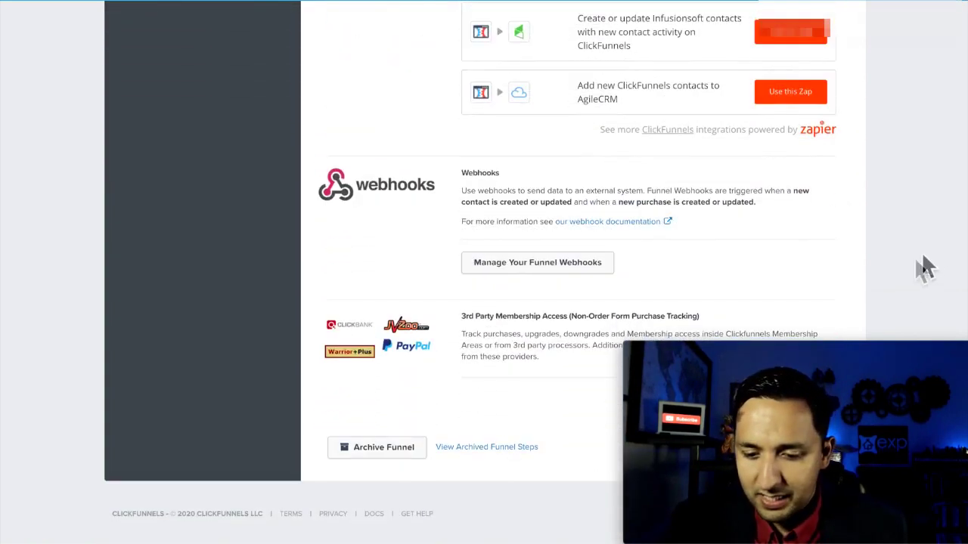
pyautogui.click(916, 355)
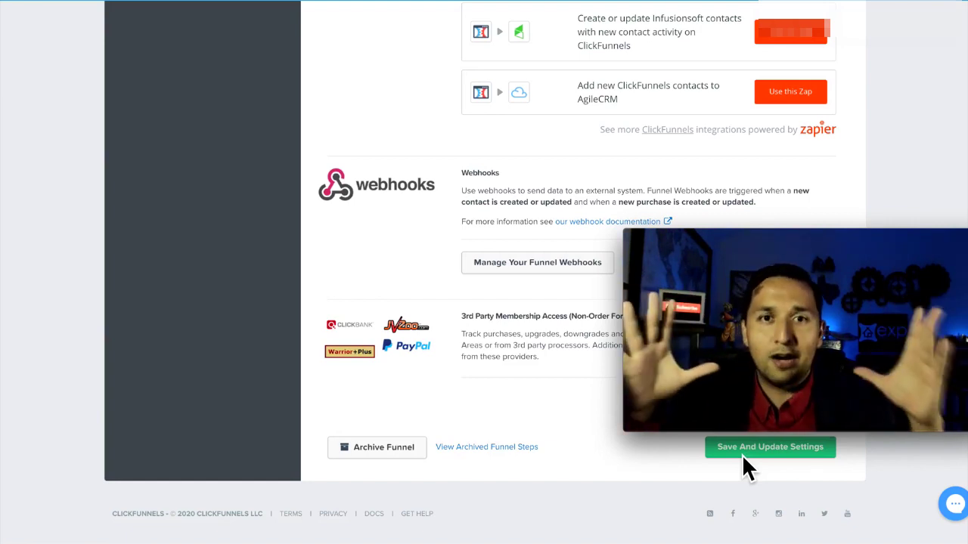
pyautogui.click(741, 455)
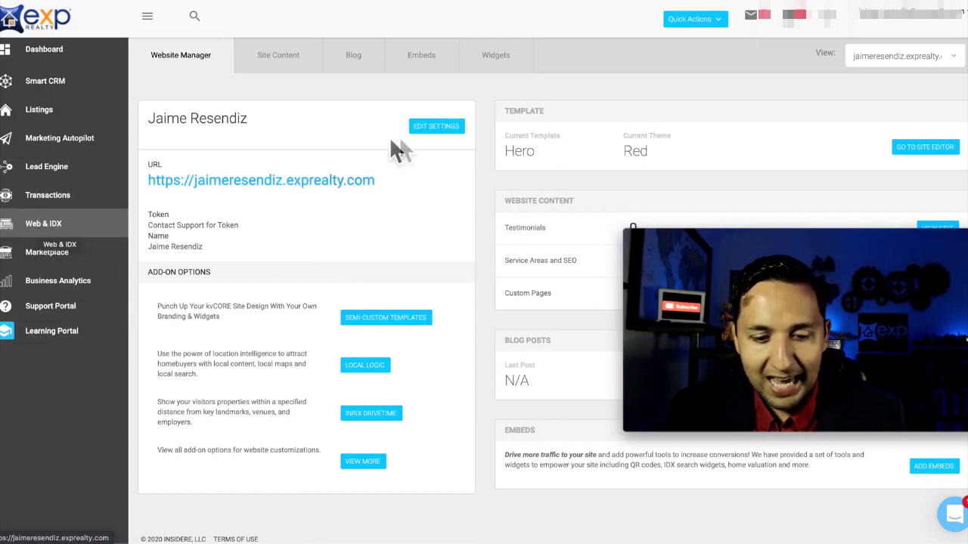
# Open kvCORE website settings and select all the Custom Header code holding the pixel base code
pyautogui.click(430, 128)
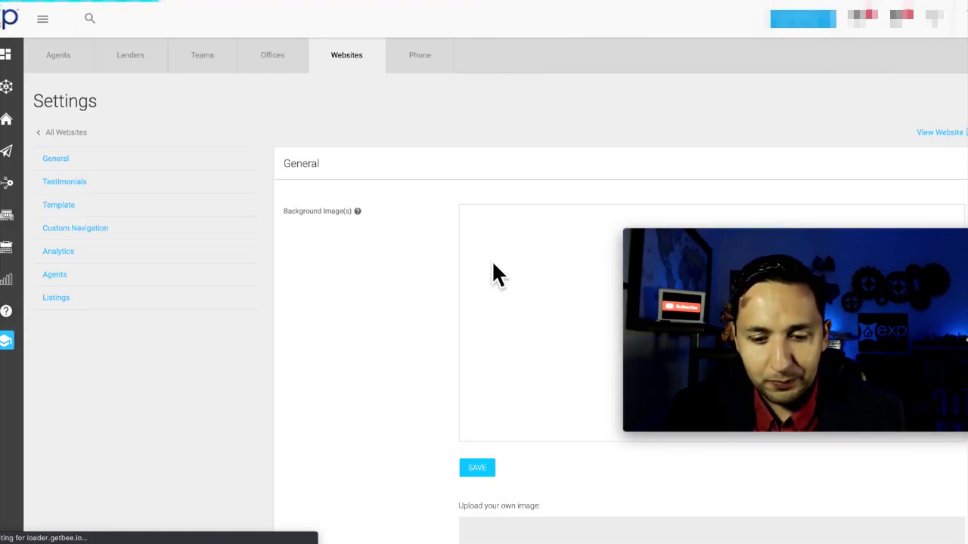
pyautogui.scroll(-20, 493, 265)
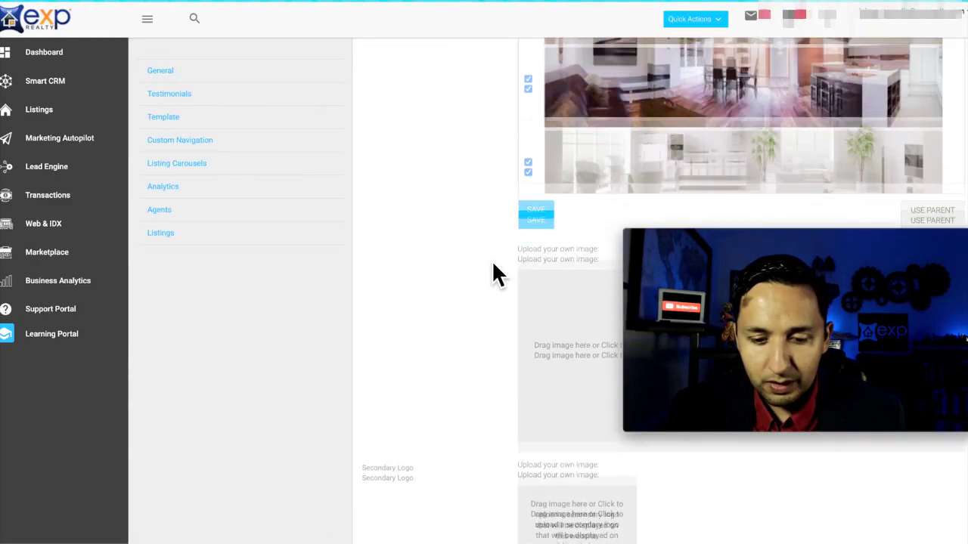
pyautogui.scroll(-15, 493, 265)
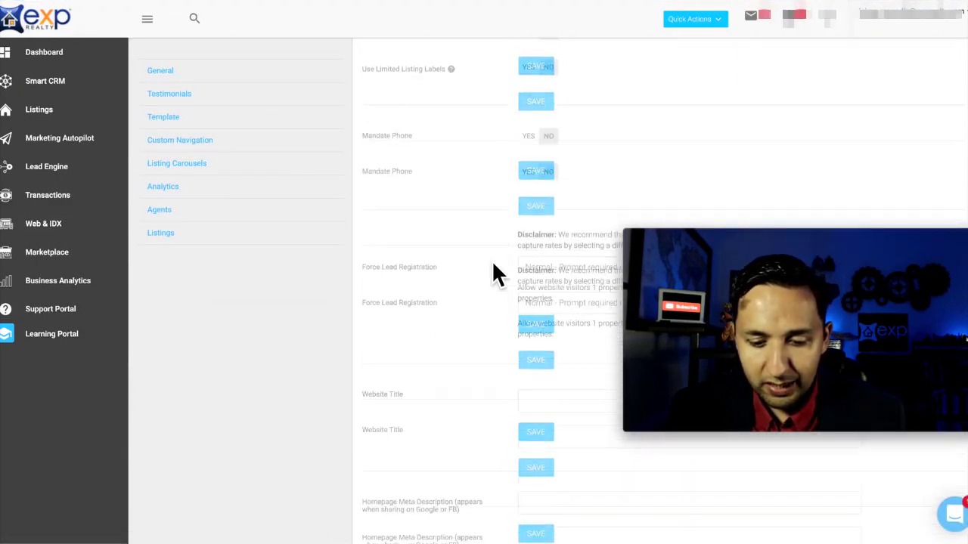
pyautogui.scroll(-5, 496, 274)
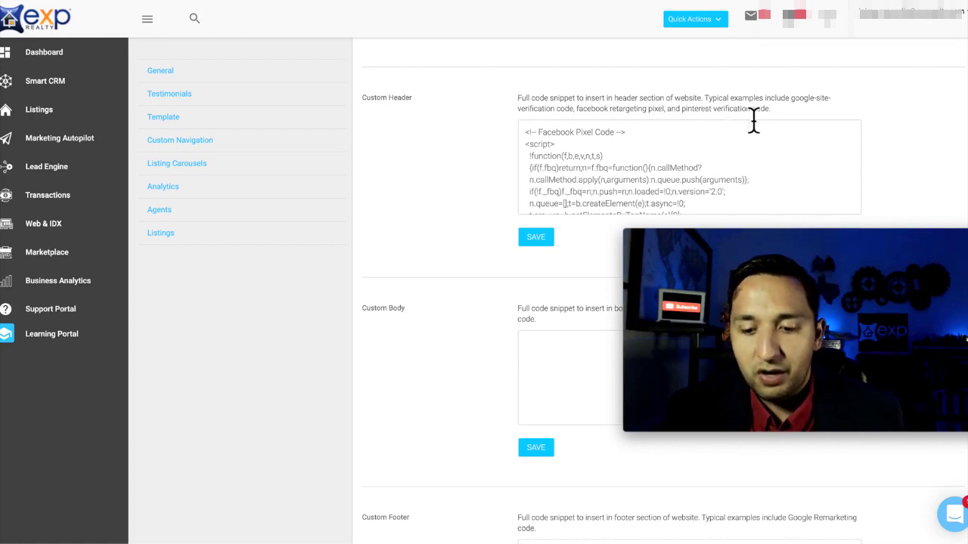
pyautogui.tripleClick(583, 181)
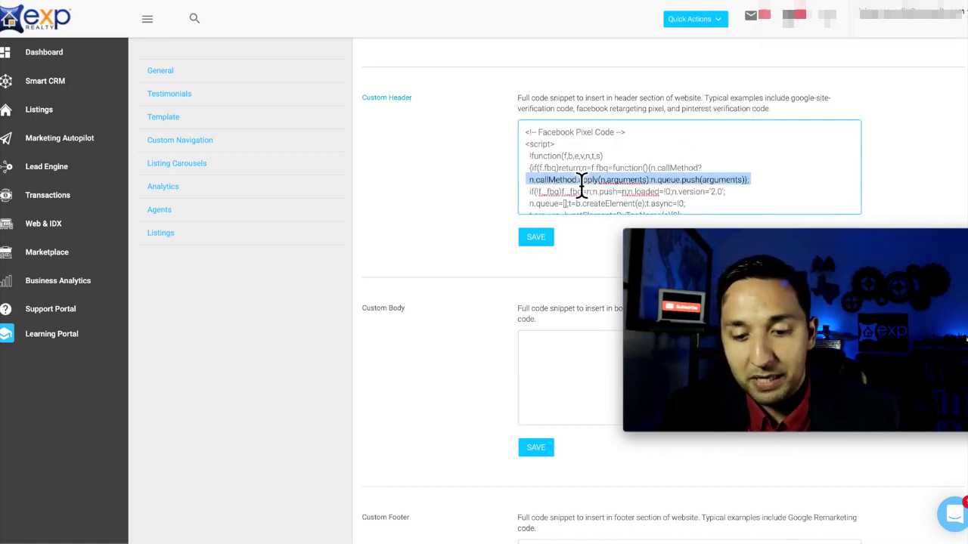
pyautogui.click(566, 160)
pyautogui.hotkey('ctrl', 'a')
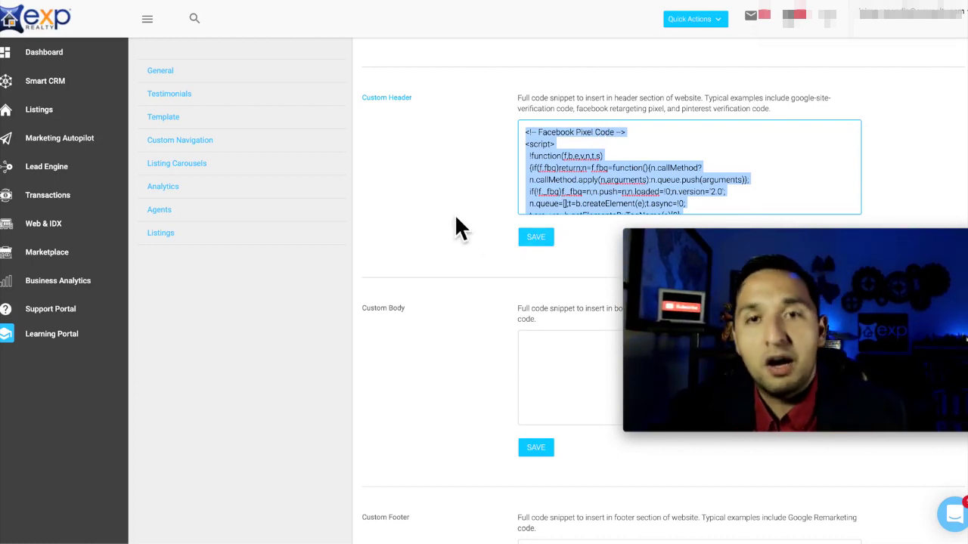
pyautogui.doubleClick(405, 106)
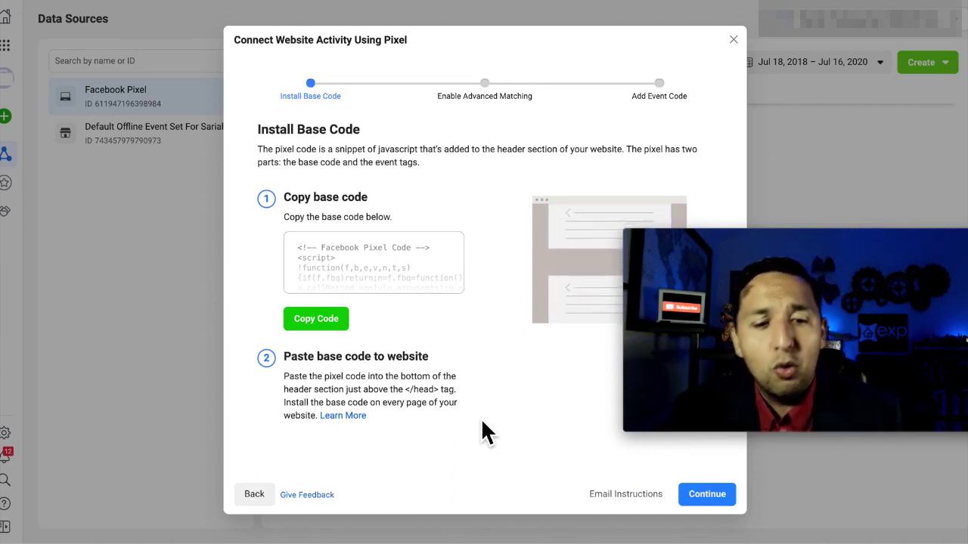
# Keep Automatic Advanced Matching on and advance the pixel setup to the Add Event Code step
pyautogui.click(702, 503)
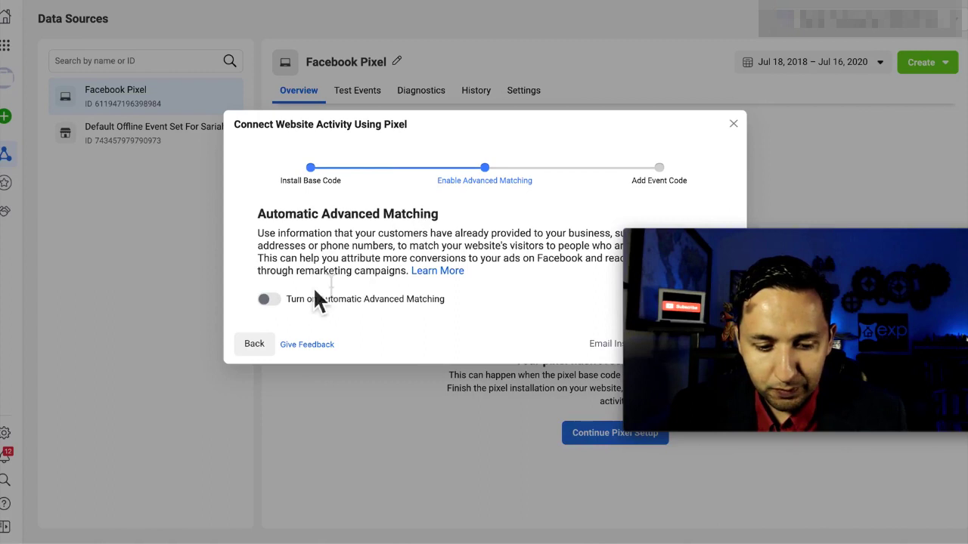
pyautogui.click(272, 300)
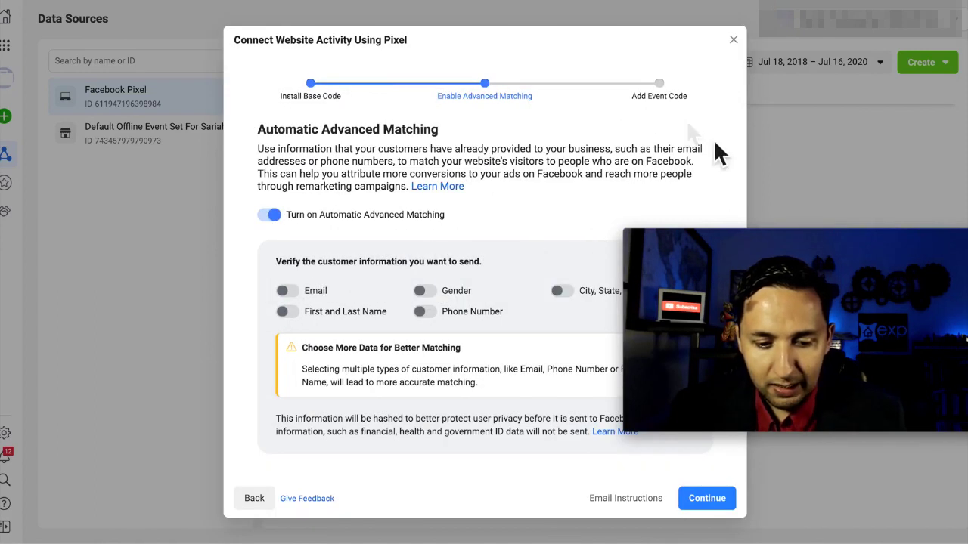
pyautogui.moveTo(854, 249); pyautogui.dragTo(854, 219)
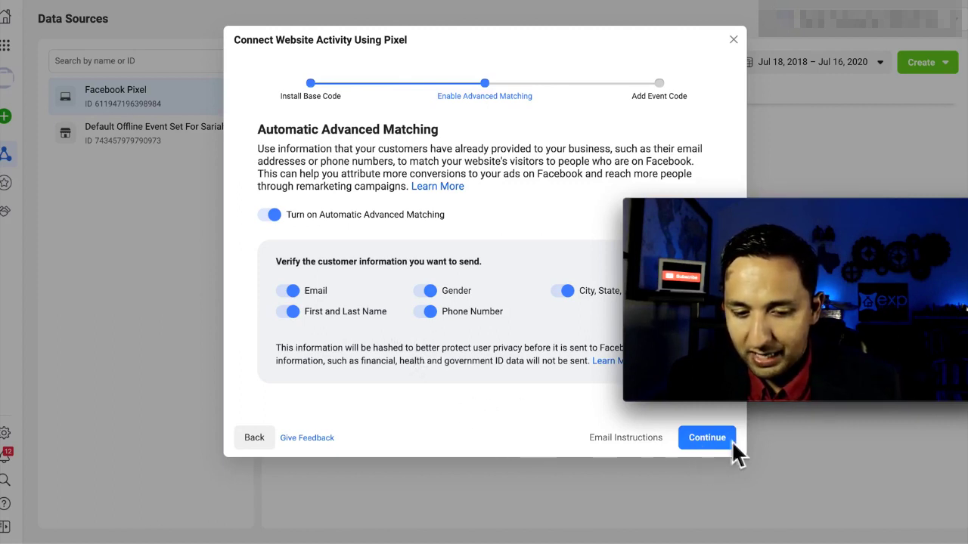
pyautogui.click(707, 438)
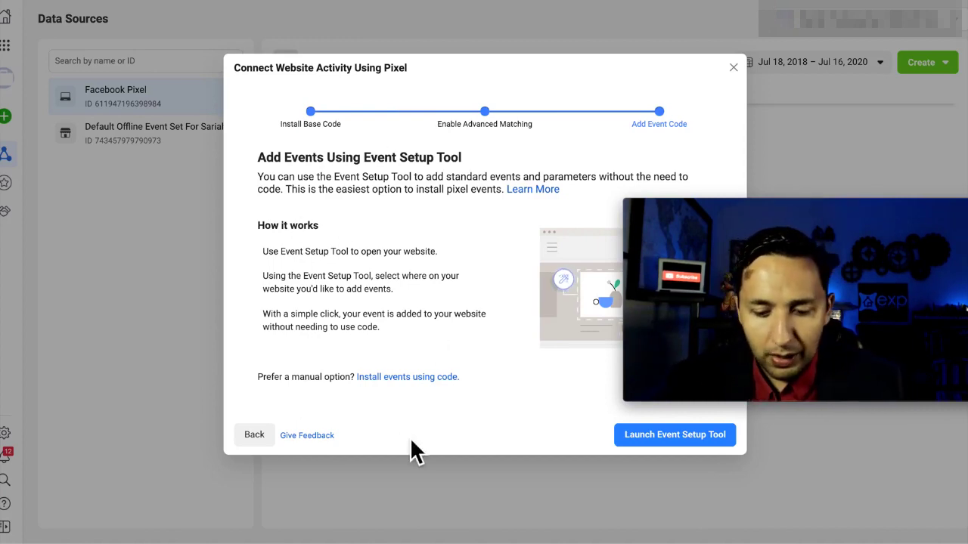
# Launch the Event Setup Tool and copy the full funnel page URL from ClickFunnels
pyautogui.click(652, 443)
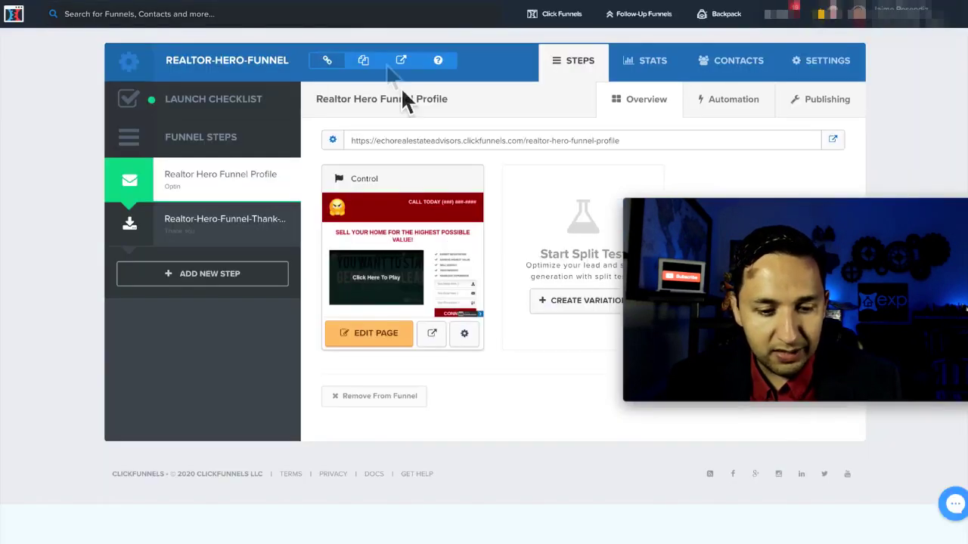
pyautogui.click(453, 144)
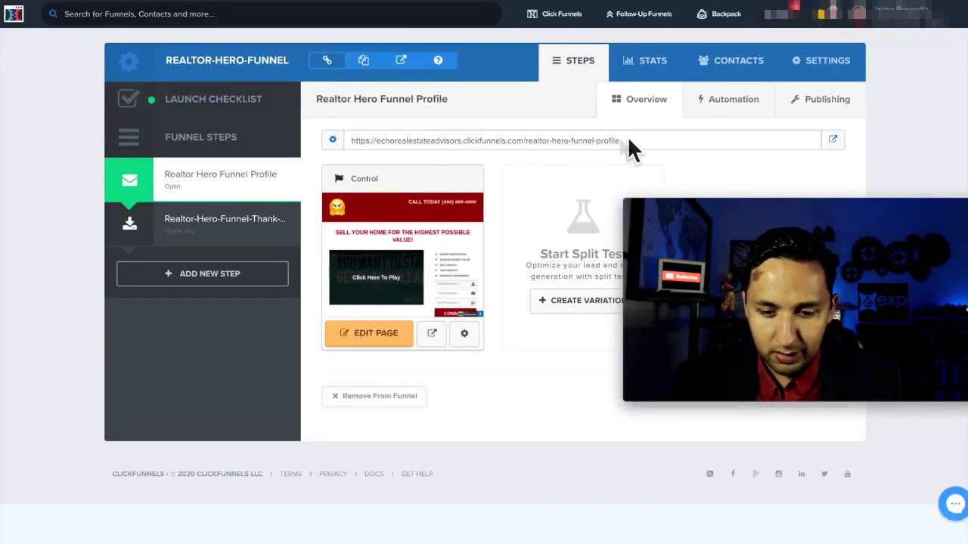
pyautogui.moveTo(620, 142); pyautogui.dragTo(355, 144)
pyautogui.hotkey('ctrl', 'c')
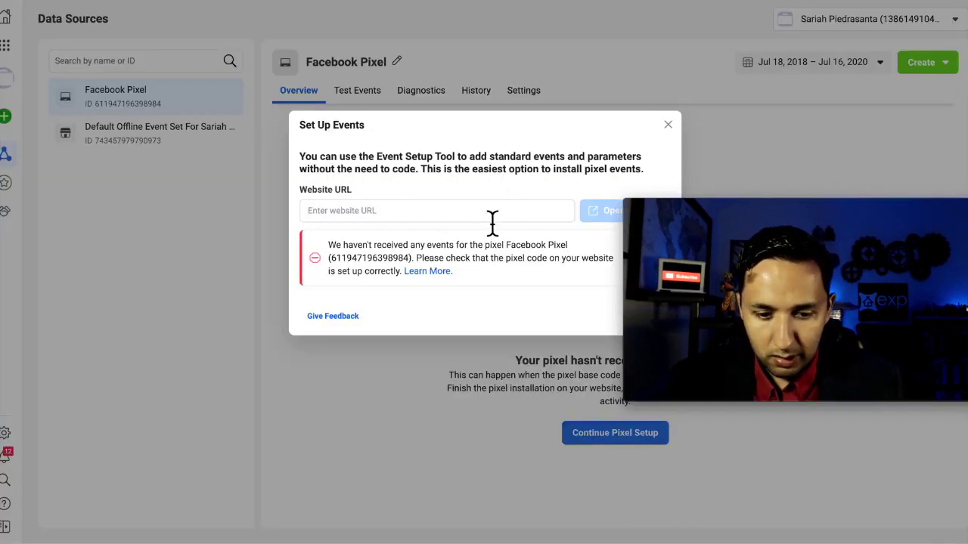
# Paste the realtor-hero-funnel-profile URL into Website URL and open it in the Event Setup Tool
pyautogui.click(447, 218)
pyautogui.hotkey('ctrl', 'v')
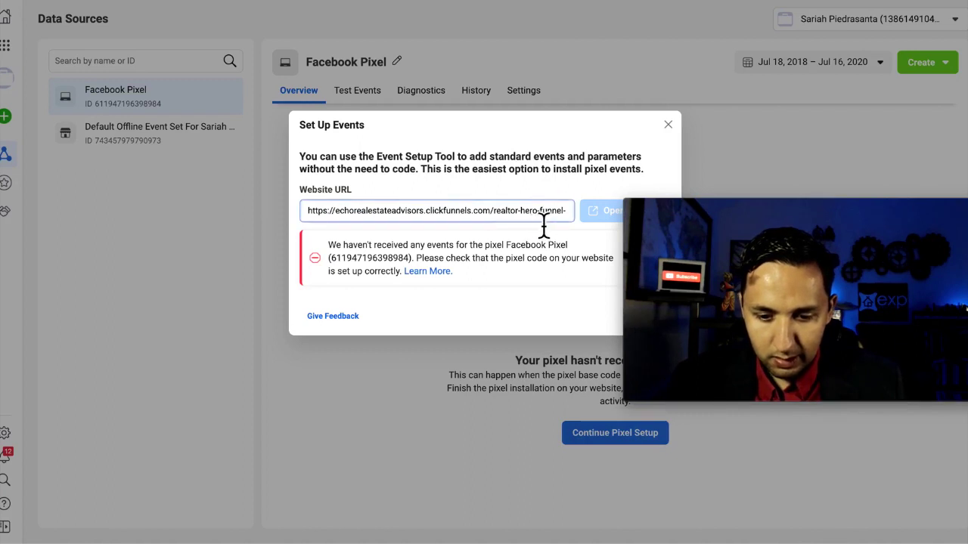
pyautogui.click(544, 211)
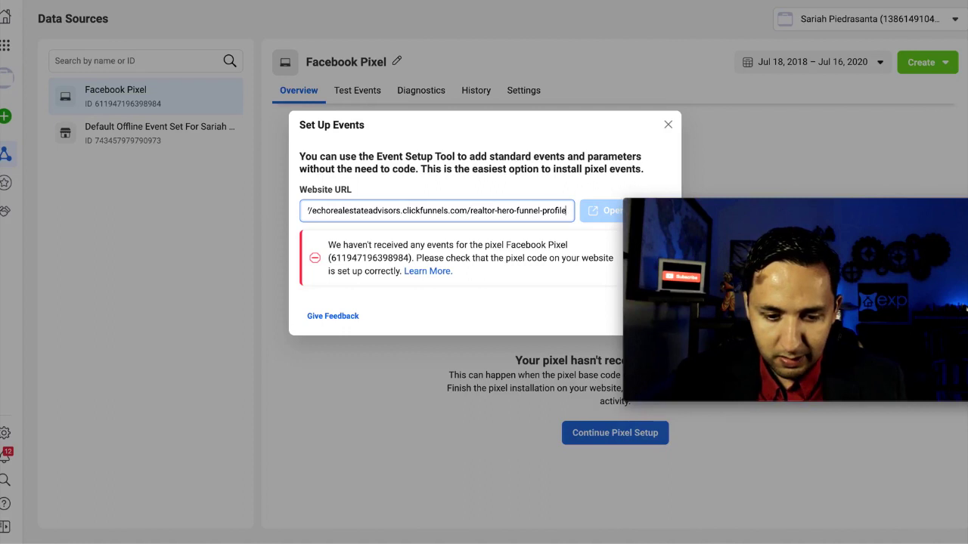
pyautogui.press('Return')
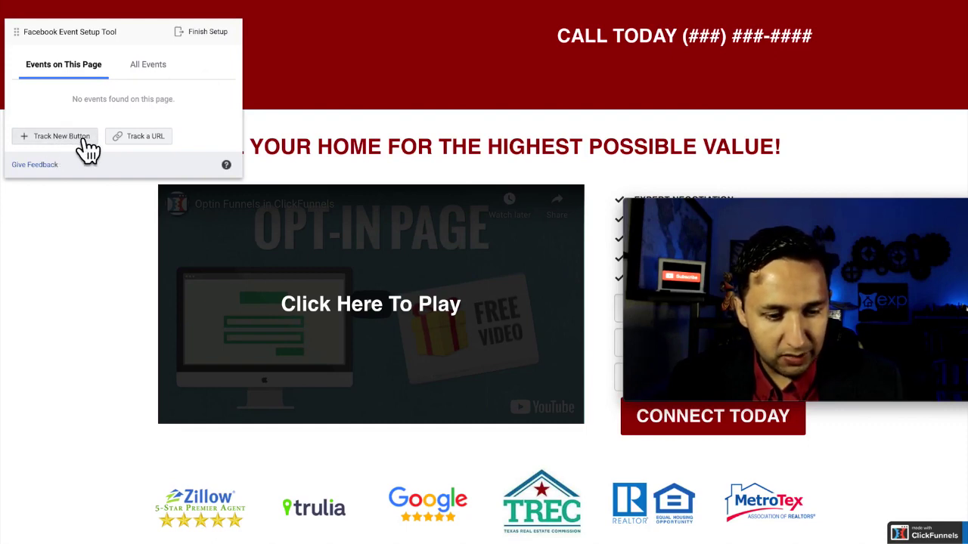
# Track a new button, selecting the page's CONNECT TODAY opt-in button
pyautogui.click(85, 142)
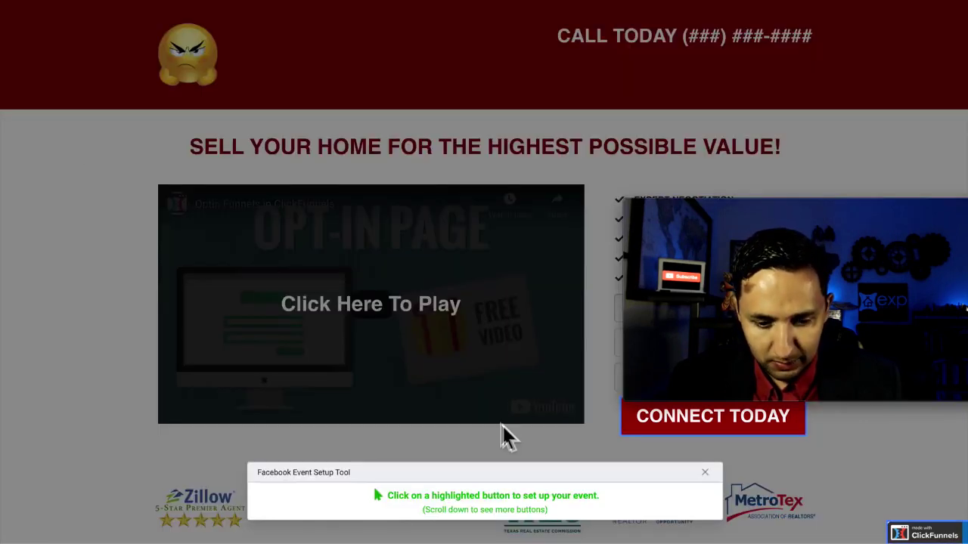
pyautogui.scroll(-1, 502, 424)
pyautogui.scroll(1, 502, 424)
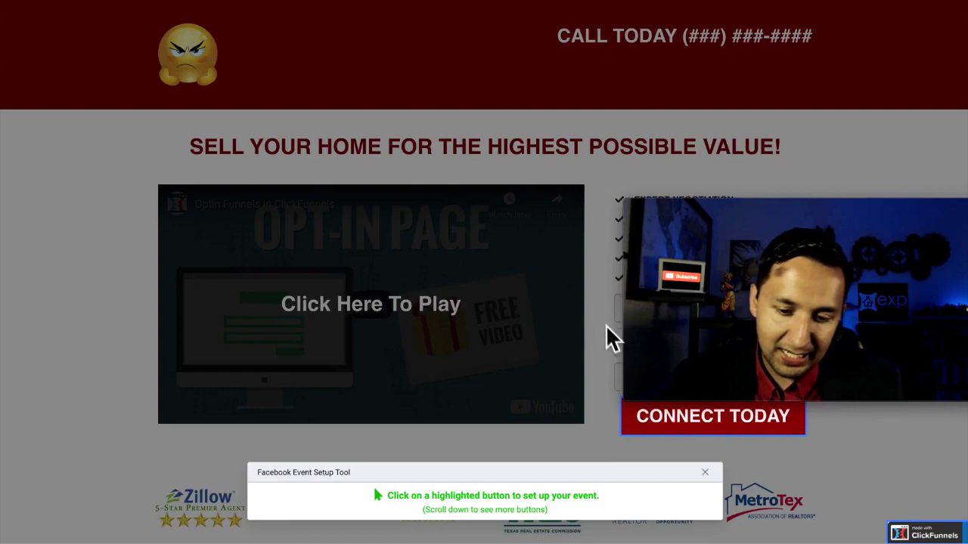
pyautogui.click(801, 212)
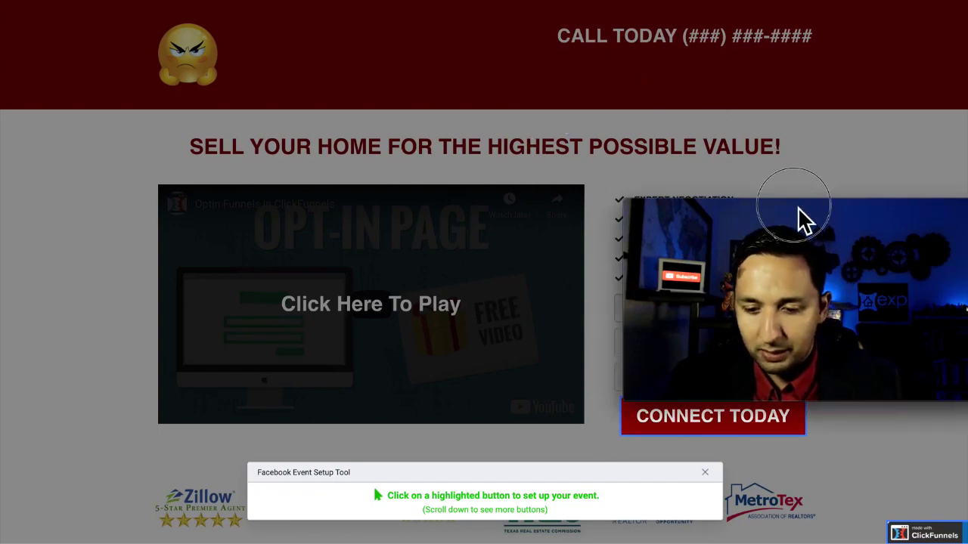
pyautogui.moveTo(797, 207); pyautogui.dragTo(806, 86)
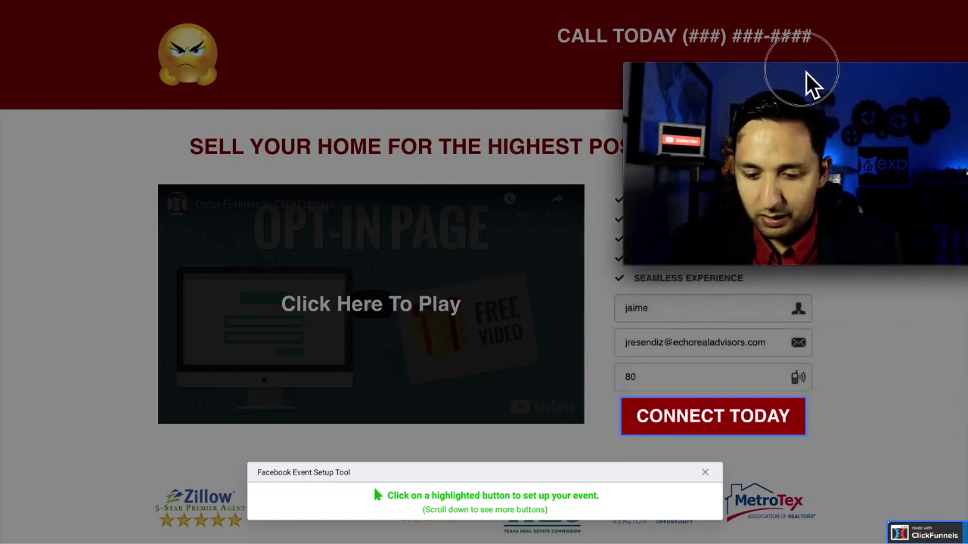
pyautogui.click(662, 429)
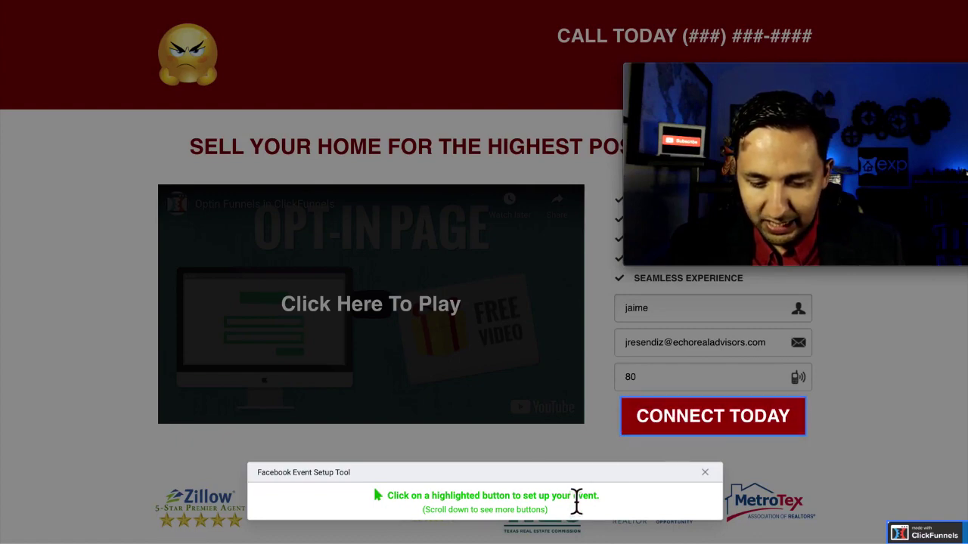
pyautogui.click(675, 433)
pyautogui.scroll(-3, 675, 434)
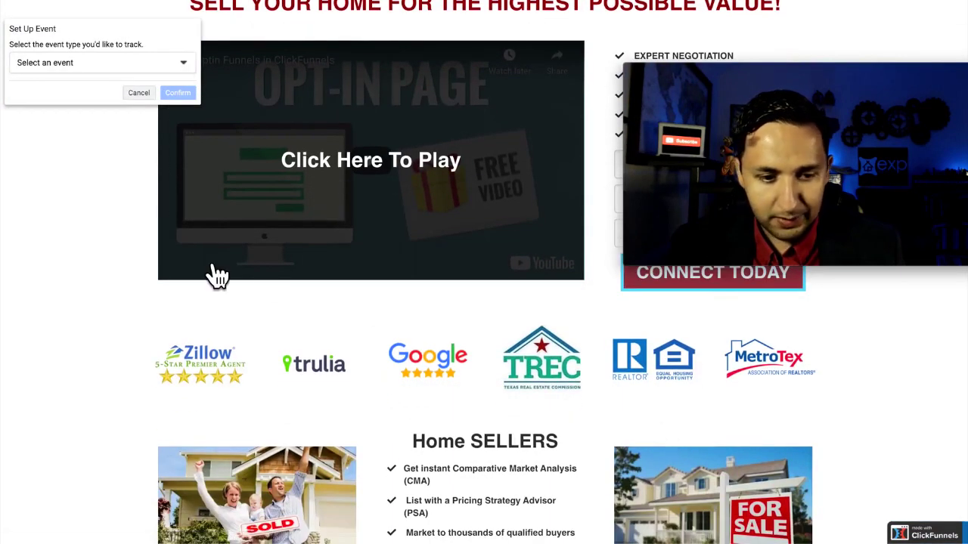
# Choose Lead as the event type for the CONNECT TODAY button and confirm it
pyautogui.click(95, 62)
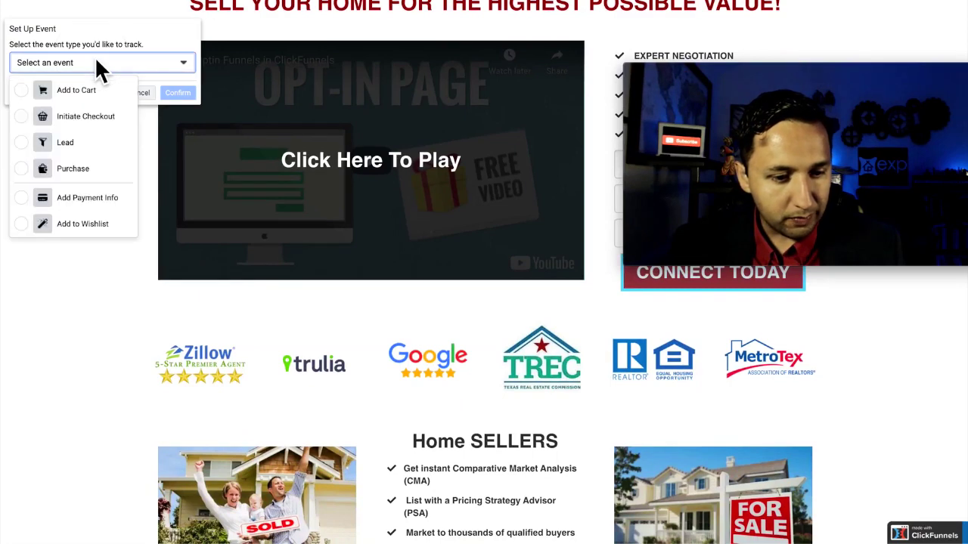
pyautogui.click(54, 143)
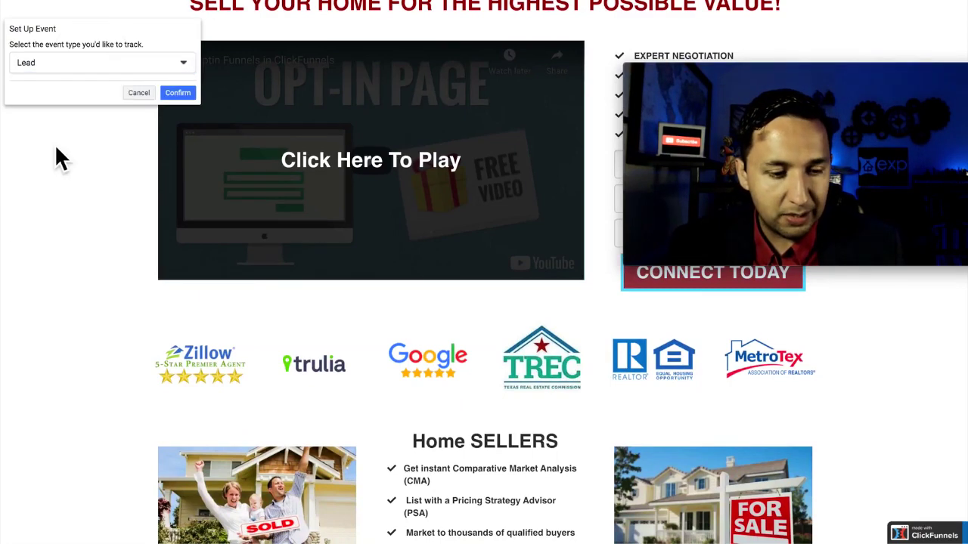
pyautogui.click(73, 67)
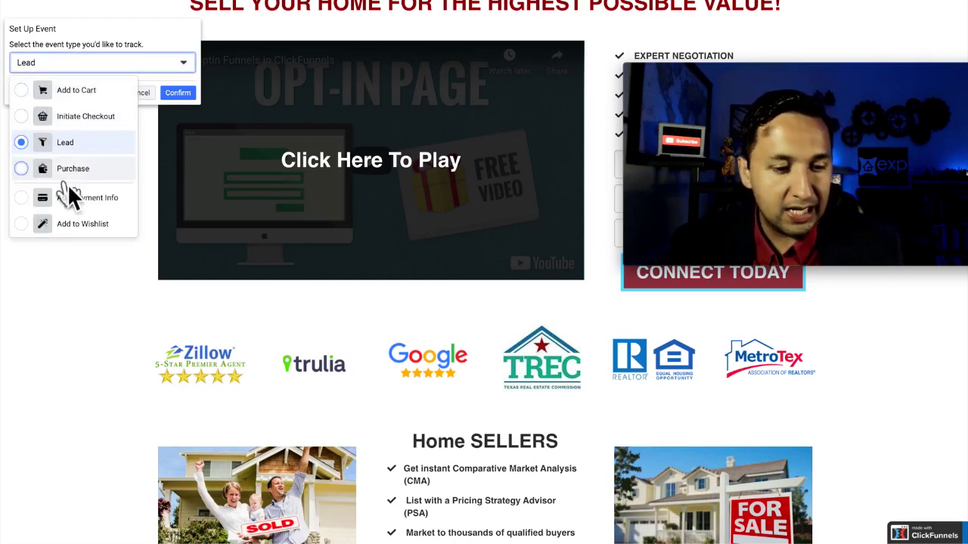
pyautogui.scroll(-3, 90, 224)
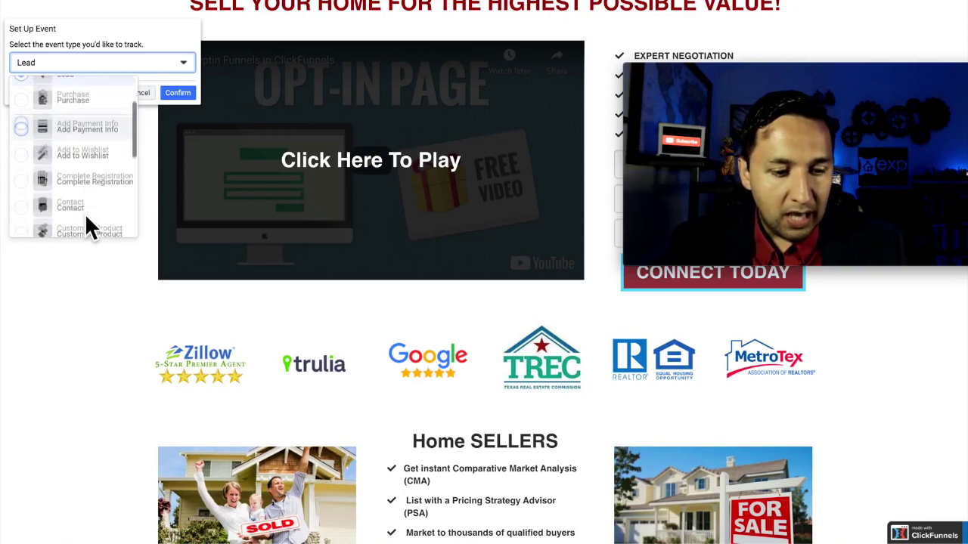
pyautogui.scroll(5, 83, 220)
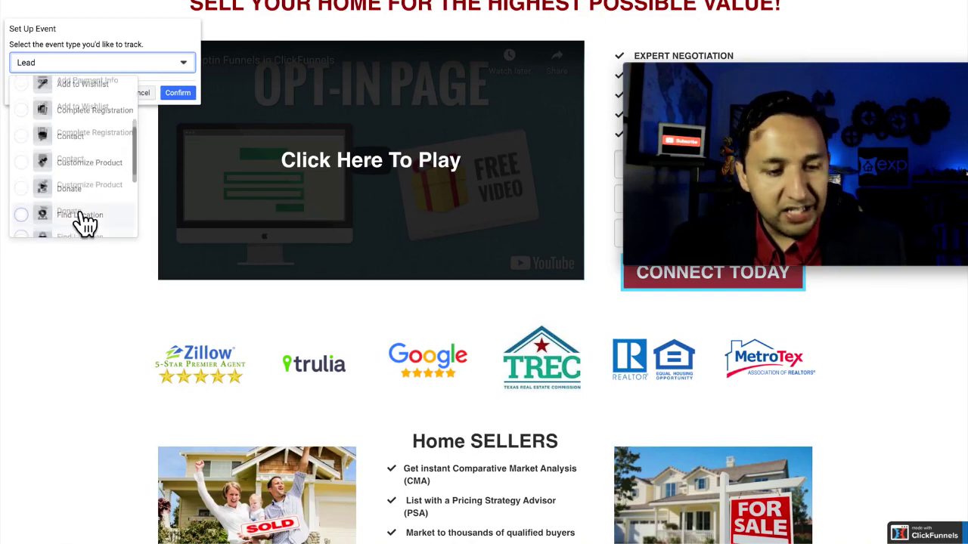
pyautogui.click(86, 32)
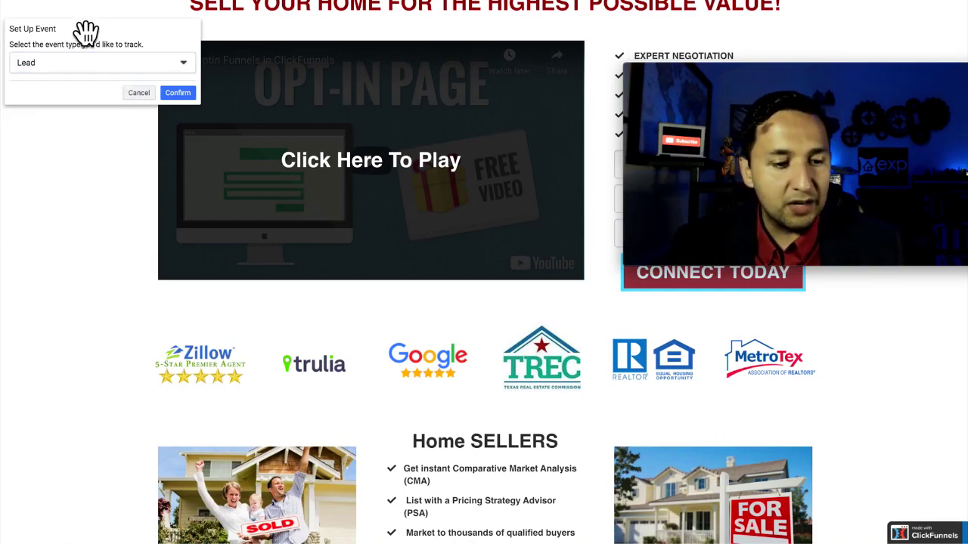
pyautogui.click(179, 93)
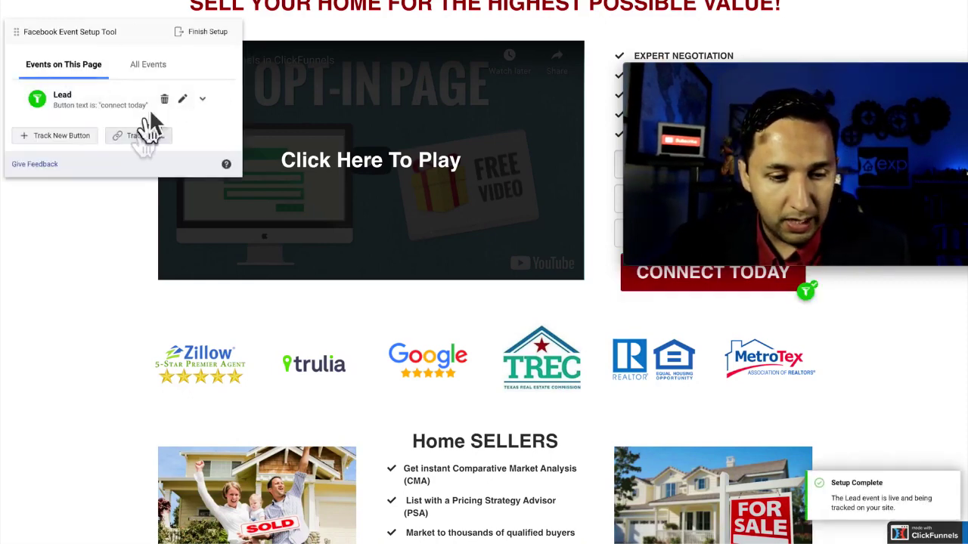
# Finish the event setup and return to the Facebook Pixel Data Sources overview
pyautogui.click(203, 34)
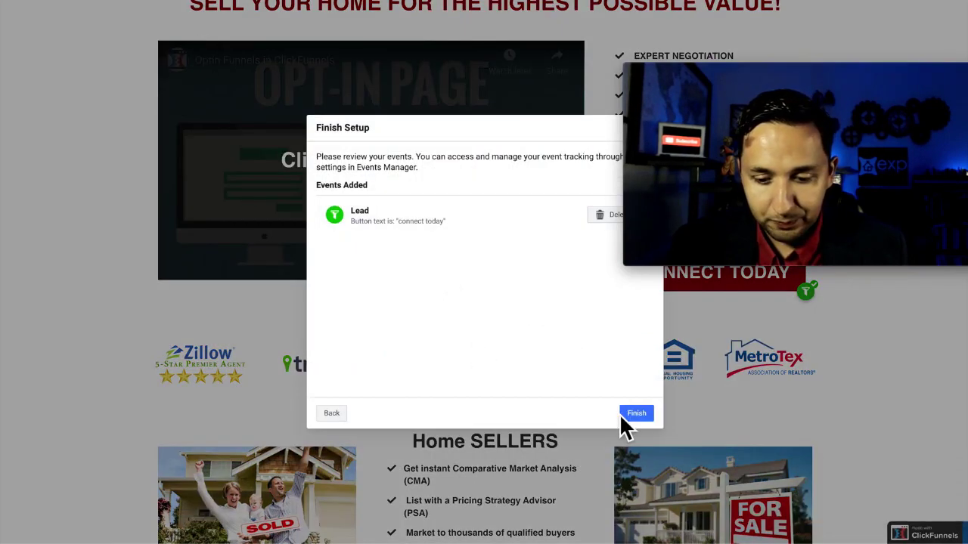
pyautogui.click(628, 416)
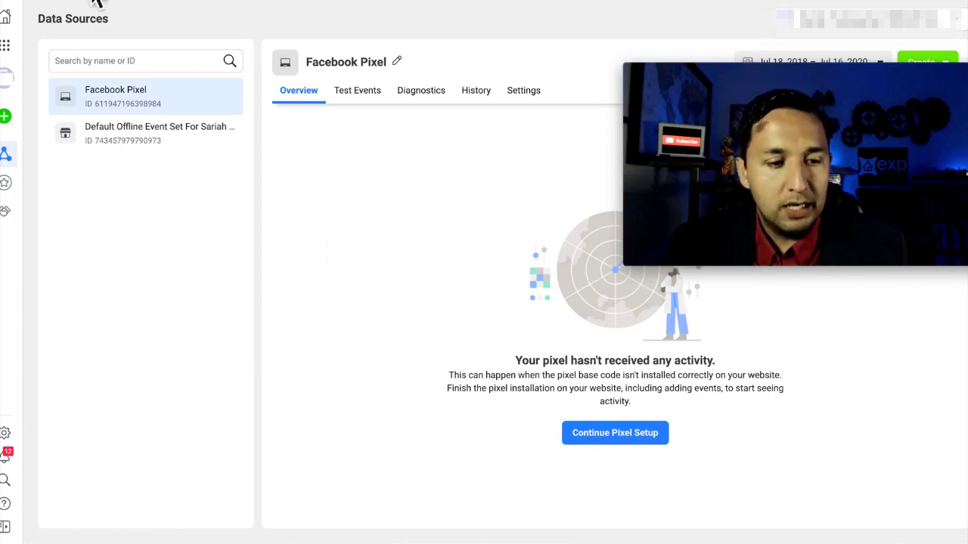
# Reload the pixel overview to show the Lead event, then return to the funnel page
pyautogui.hotkey('ctrl', 'r')
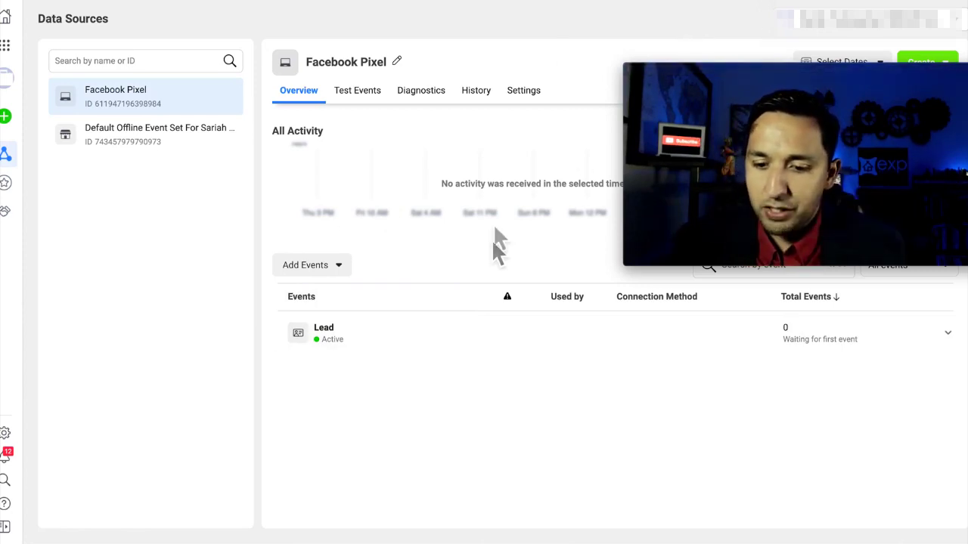
pyautogui.moveTo(908, 81); pyautogui.dragTo(899, 352)
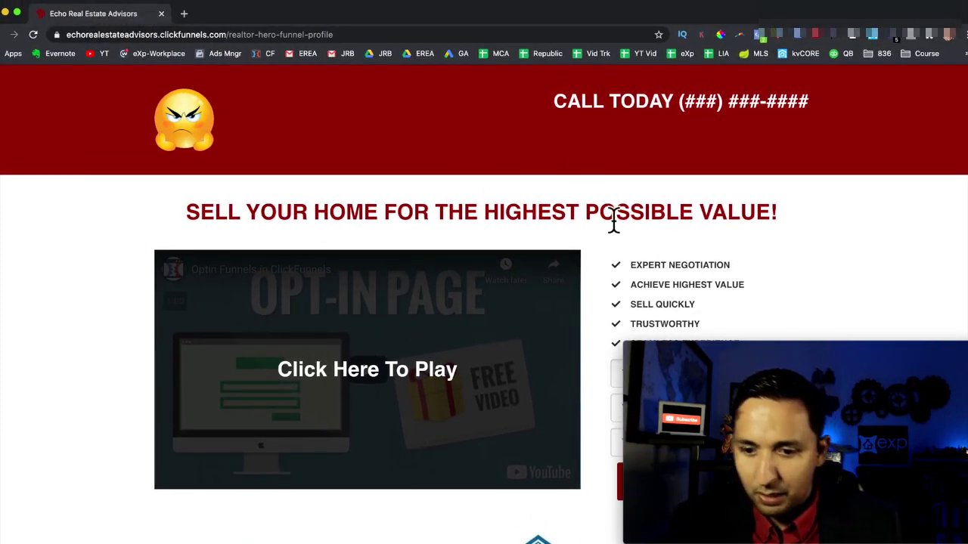
# Verify with Pixel Helper that one pixel fires PageView on the live opt-in page
pyautogui.click(775, 37)
pyautogui.click(762, 37)
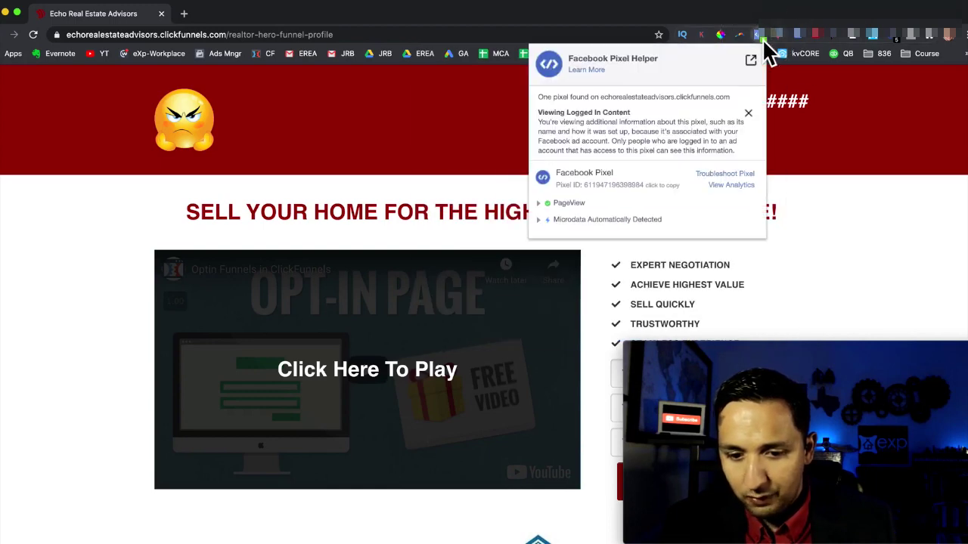